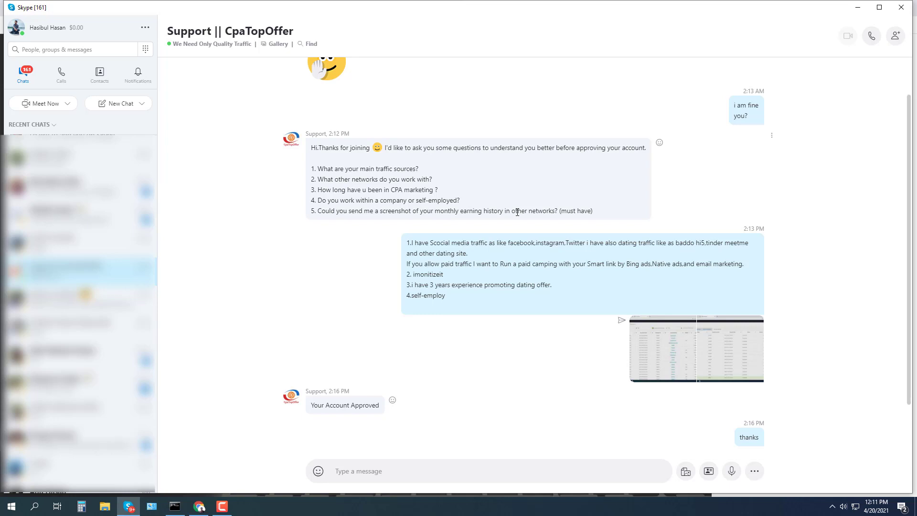
# - Review the support chat's account approval questions and the submitted answers on traffic, networks and experience
pyautogui.moveTo(561, 211); pyautogui.dragTo(593, 211)
pyautogui.click(608, 263)
pyautogui.tripleClick(441, 289)
pyautogui.click(436, 264)
pyautogui.moveTo(409, 276); pyautogui.dragTo(497, 284)
pyautogui.click(435, 290)
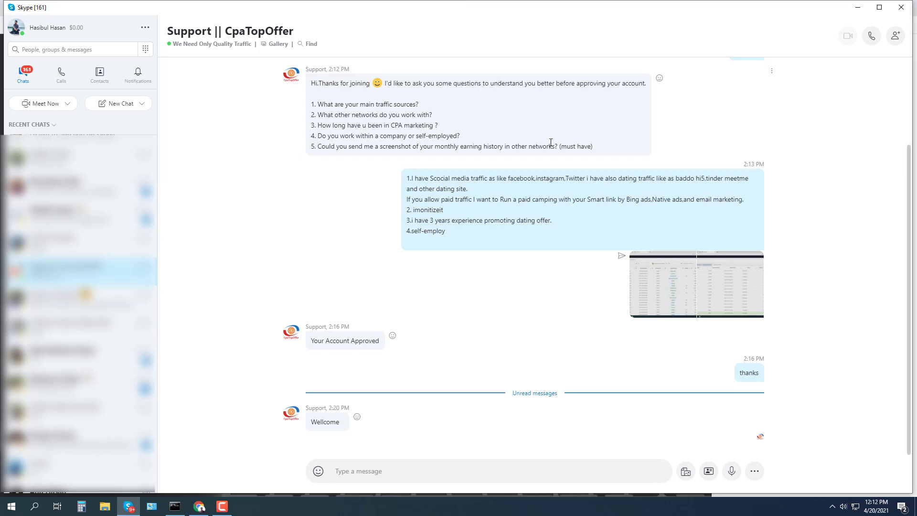
pyautogui.click(858, 8)
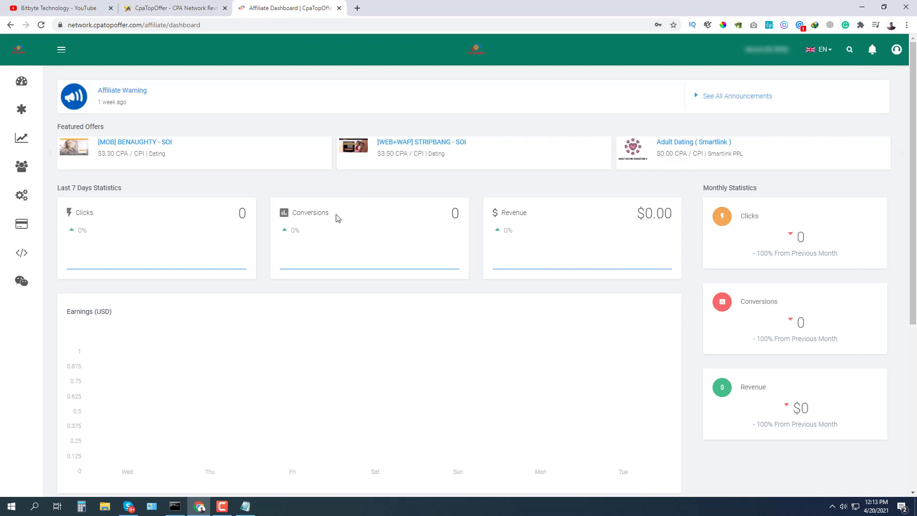
# - Examine the affiliate dashboard's featured offers, seven-day and monthly statistics, and the earnings and performance charts
pyautogui.scroll(-6, 178, 269)
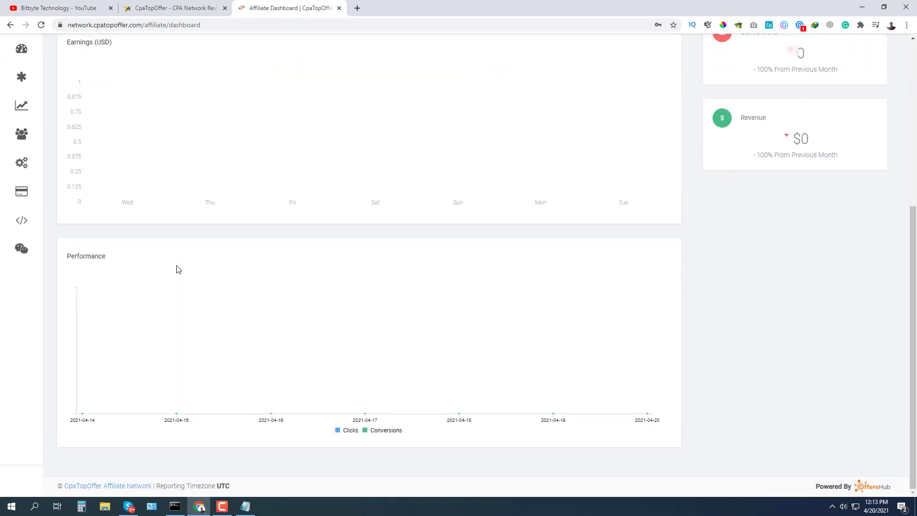
pyautogui.scroll(2, 169, 368)
pyautogui.scroll(3, 380, 336)
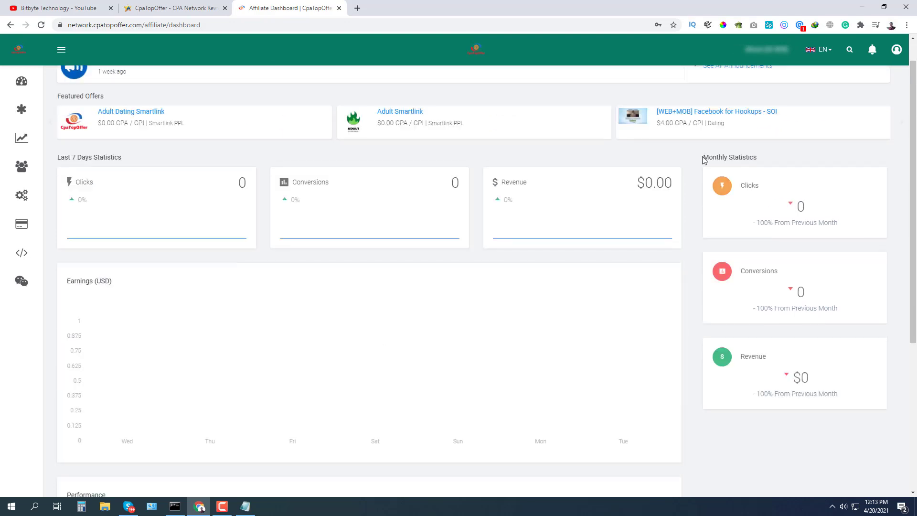
pyautogui.moveTo(705, 159); pyautogui.dragTo(771, 161)
pyautogui.click(772, 180)
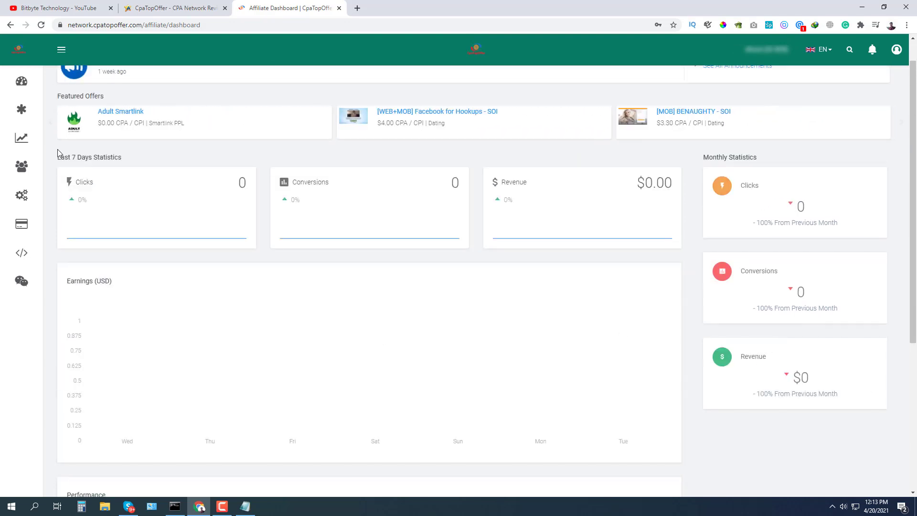
pyautogui.scroll(1, 366, 219)
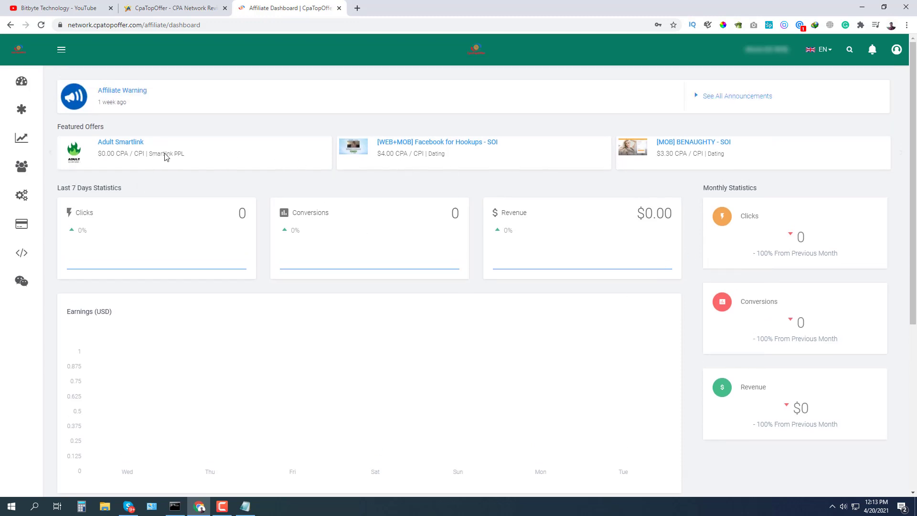
# - Open the offer marketplace and look through the listed offers with their countries and payouts
pyautogui.moveTo(26, 131)
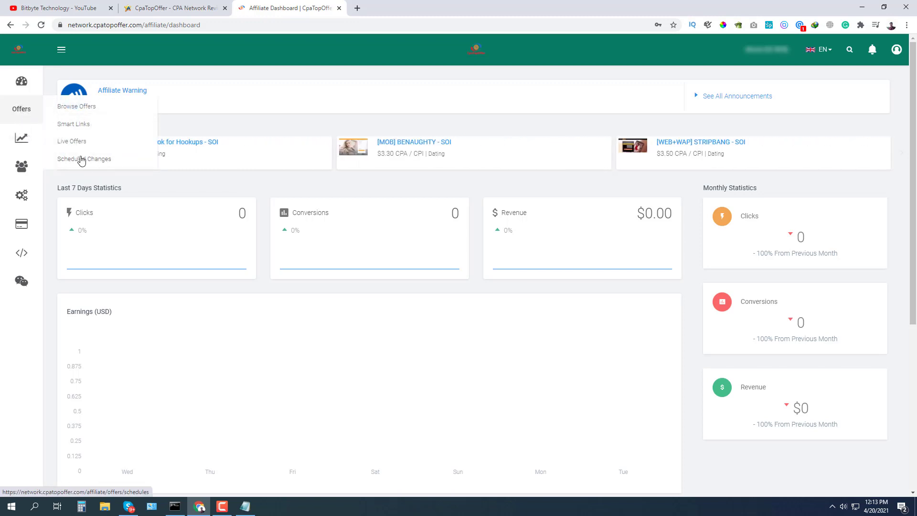
pyautogui.click(65, 111)
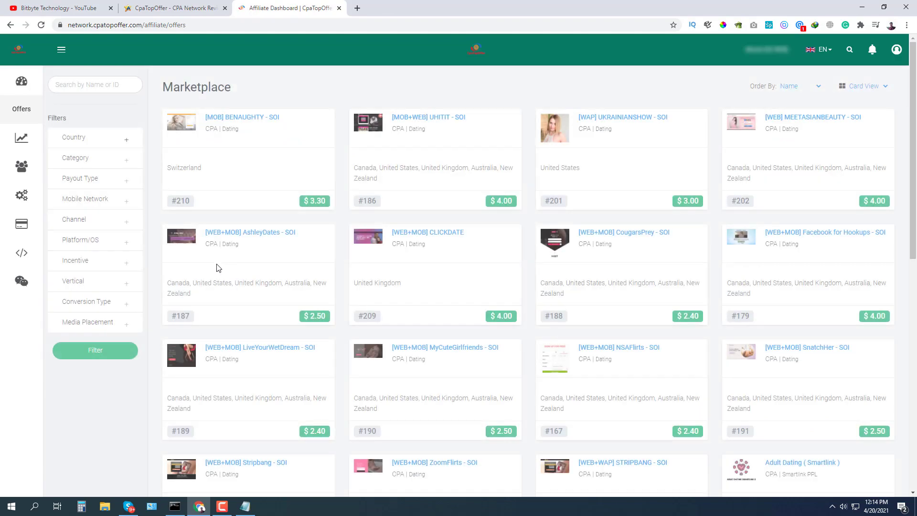
pyautogui.scroll(-12, 289, 286)
pyautogui.scroll(12, 289, 287)
pyautogui.scroll(-12, 535, 362)
pyautogui.scroll(12, 535, 362)
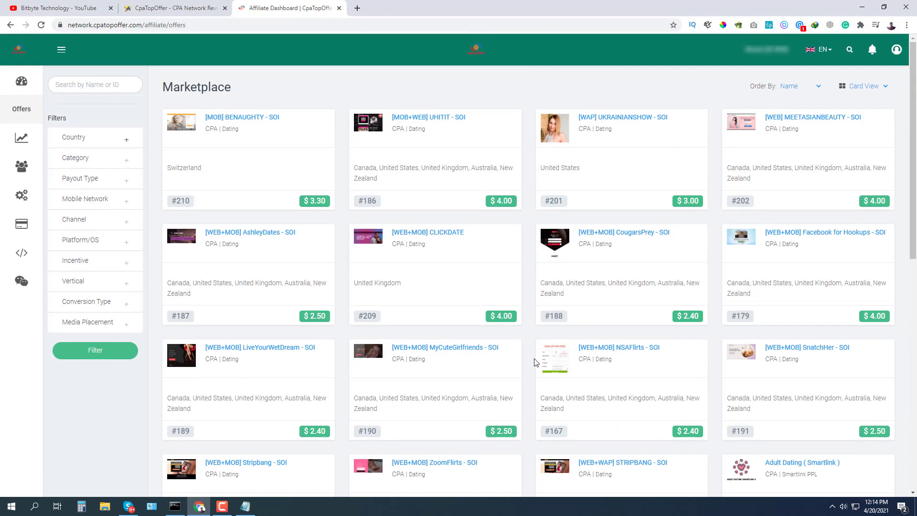
pyautogui.scroll(-5, 401, 411)
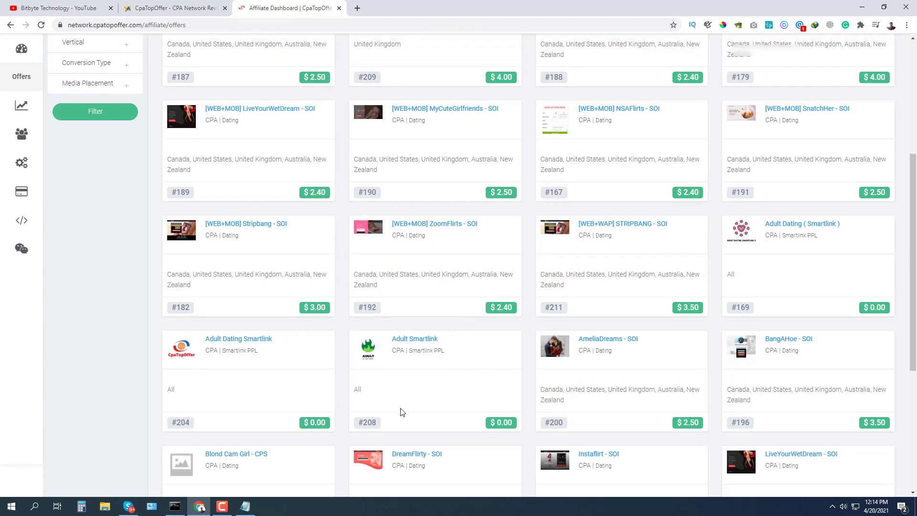
pyautogui.scroll(-5, 401, 412)
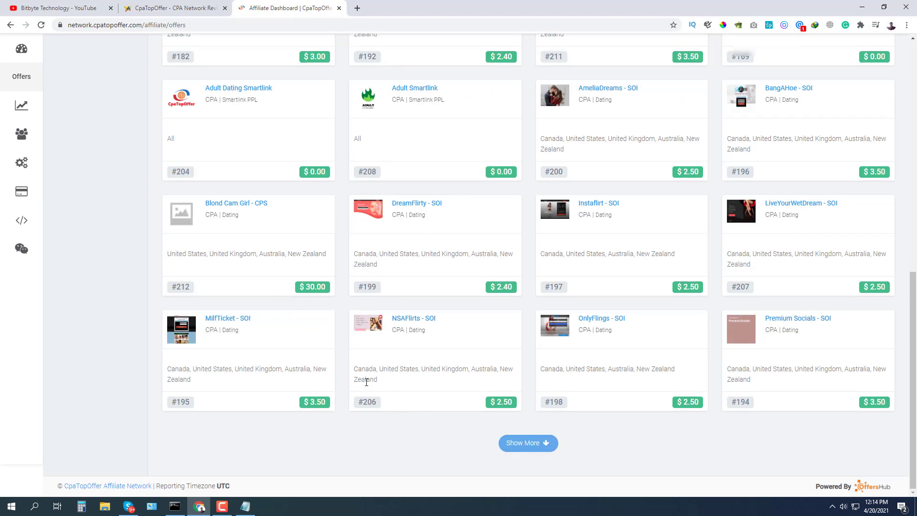
# - Load the remaining offers at the end of the marketplace list and view them
pyautogui.scroll(2, 366, 382)
pyautogui.scroll(-2, 535, 458)
pyautogui.click(530, 448)
pyautogui.scroll(-2, 444, 385)
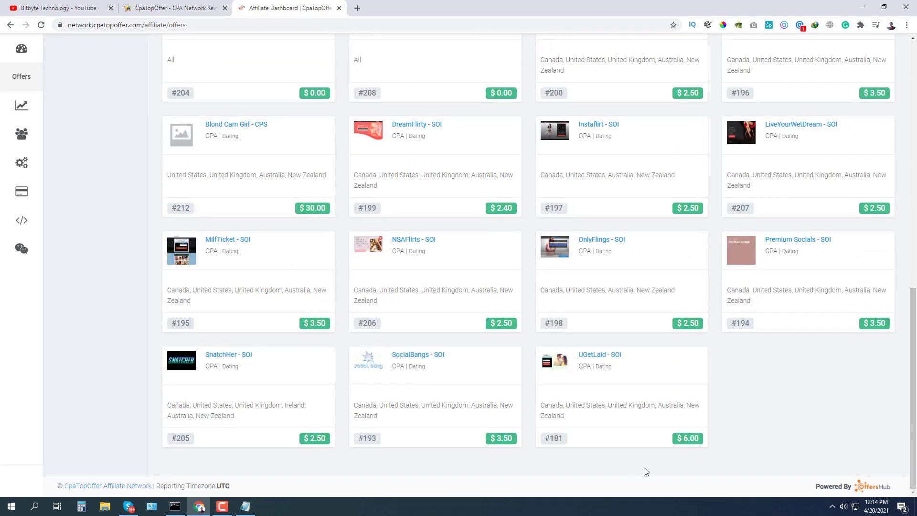
pyautogui.scroll(15, 631, 472)
# - Get the Default smart link's tracking link and enable affiliate sub IDs with gdfh as Affiliate Sub ID 1
pyautogui.moveTo(27, 125)
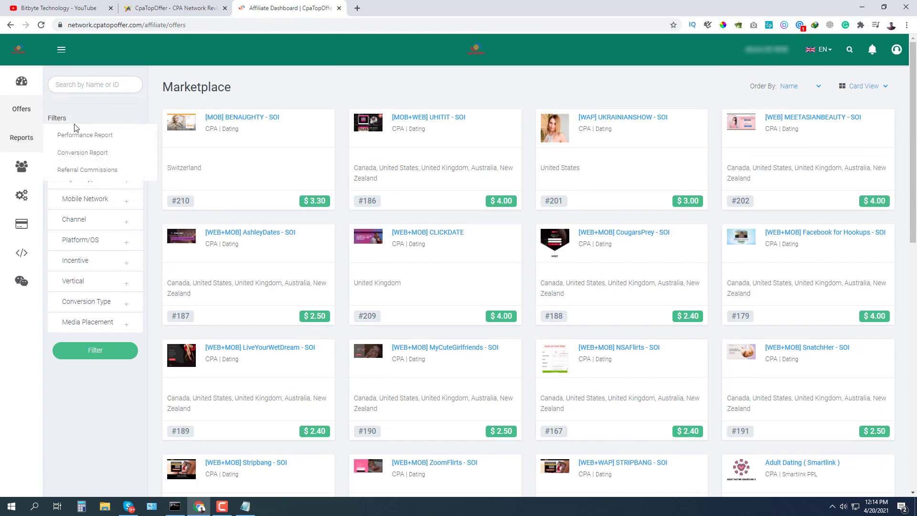
pyautogui.click(91, 125)
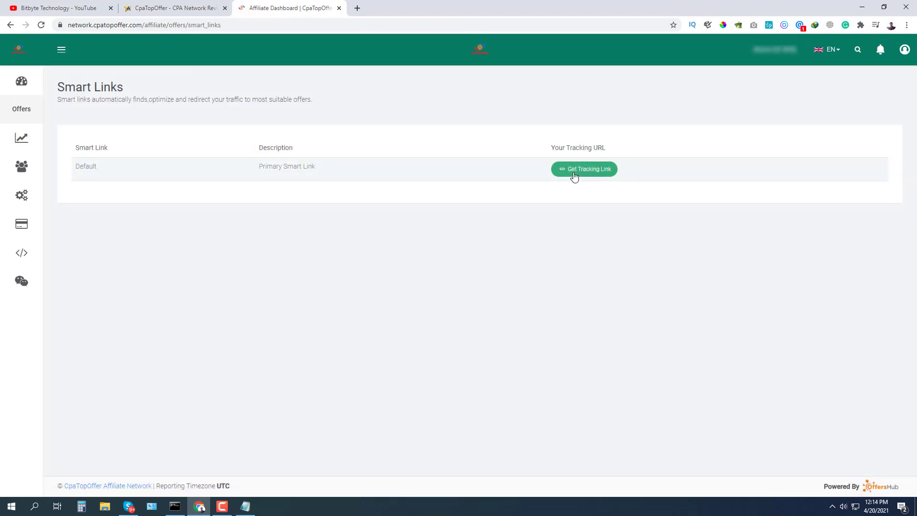
pyautogui.click(575, 175)
pyautogui.click(389, 137)
pyautogui.click(371, 162)
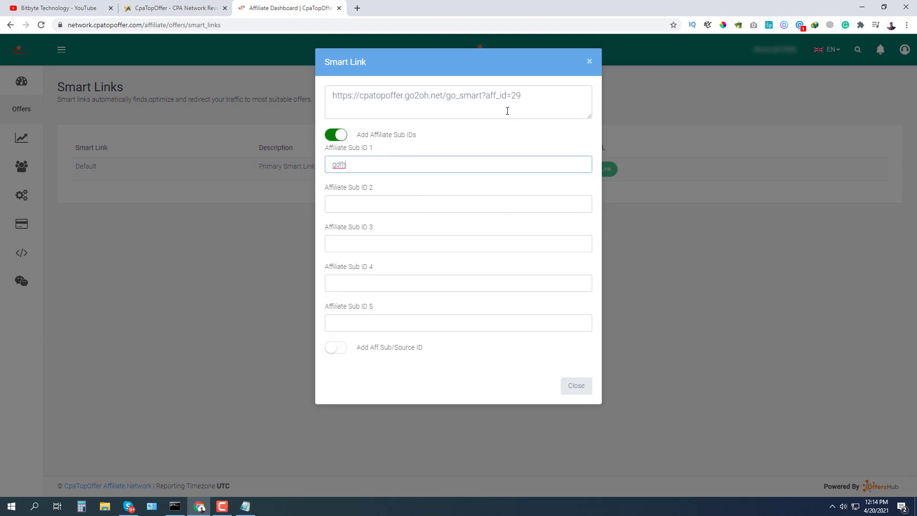
pyautogui.click(591, 62)
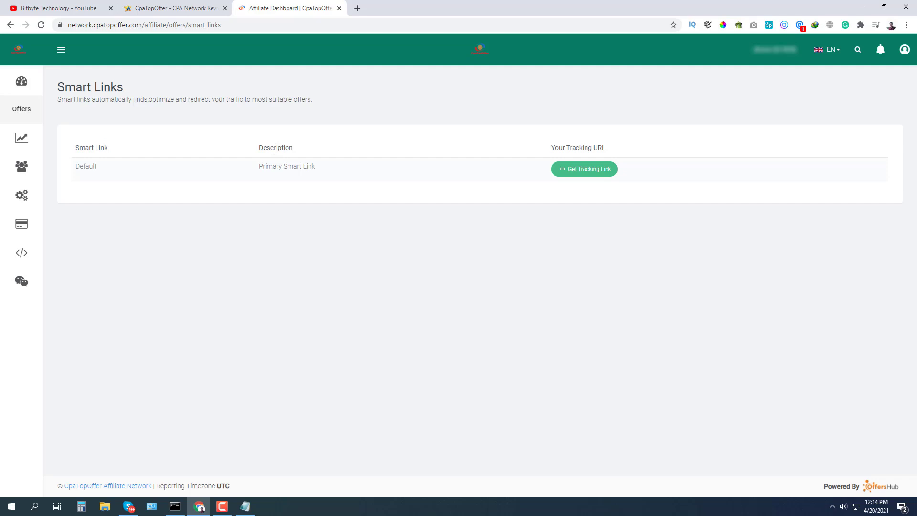
# - Return to the offer marketplace and filter the offers by the country Argentina
pyautogui.moveTo(21, 137)
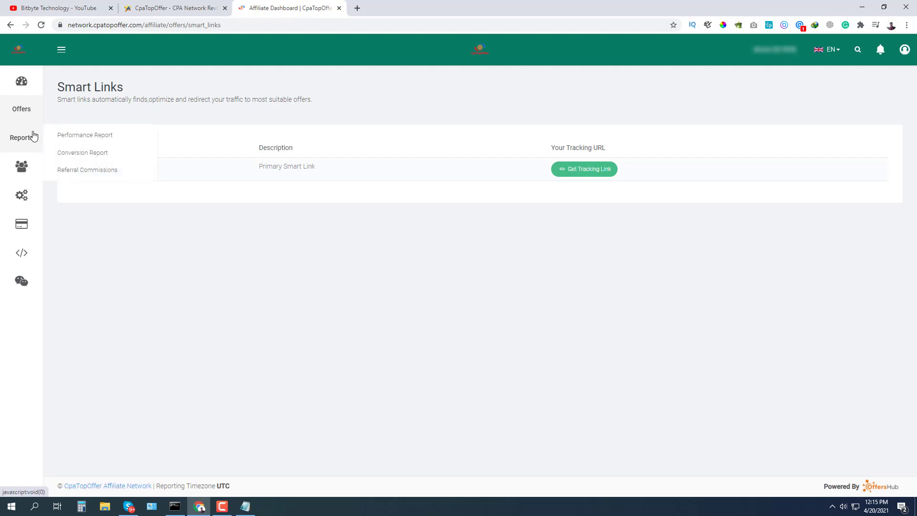
pyautogui.moveTo(21, 109)
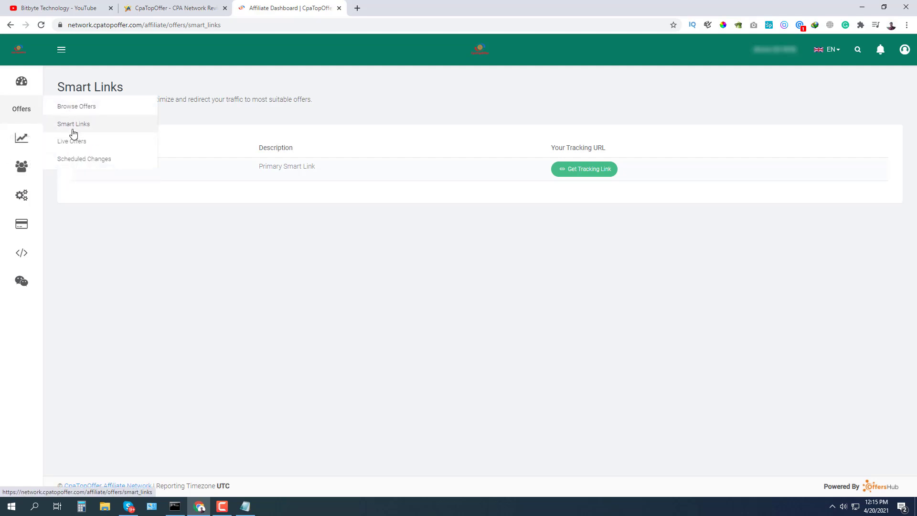
pyautogui.click(84, 111)
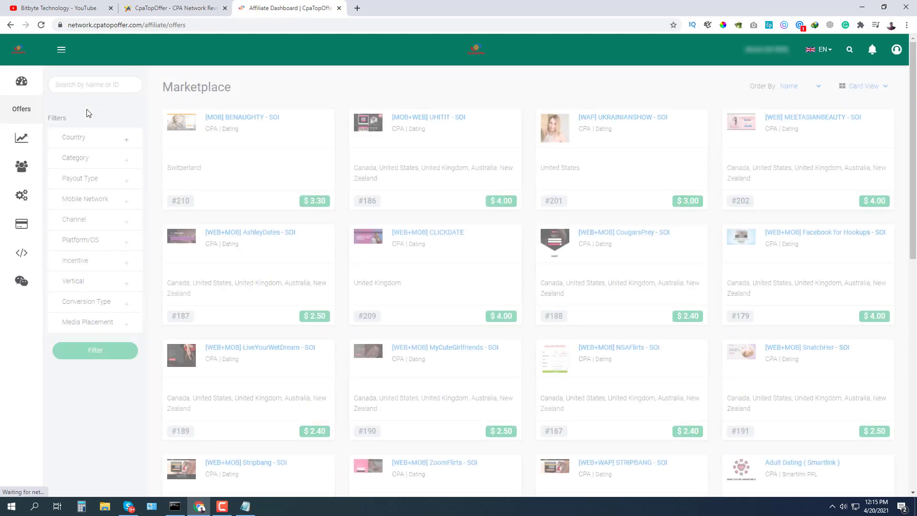
pyautogui.click(91, 141)
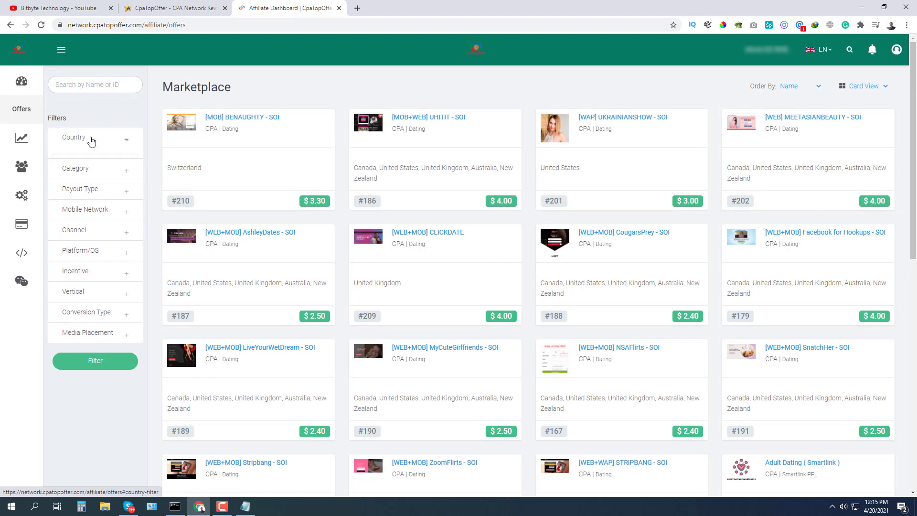
pyautogui.click(94, 161)
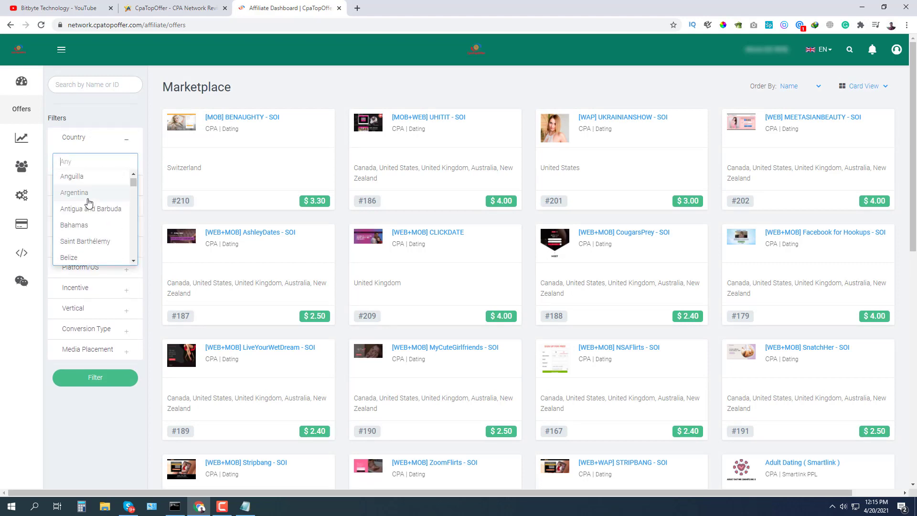
pyautogui.click(80, 210)
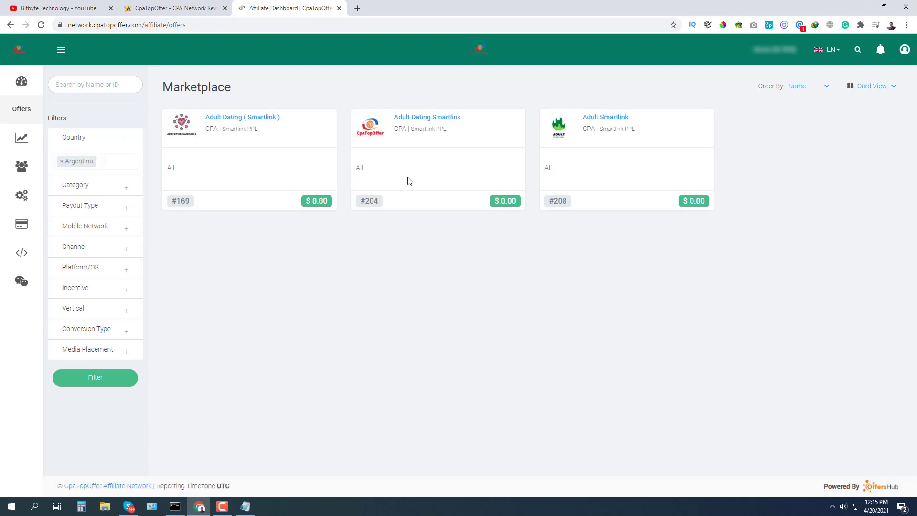
# - Clear the country filter so the marketplace lists offers for any country
pyautogui.click(94, 165)
pyautogui.press('BackSpace')
pyautogui.scroll(-5, 88, 224)
pyautogui.scroll(-5, 102, 240)
pyautogui.click(80, 243)
pyautogui.click(61, 160)
pyautogui.click(359, 103)
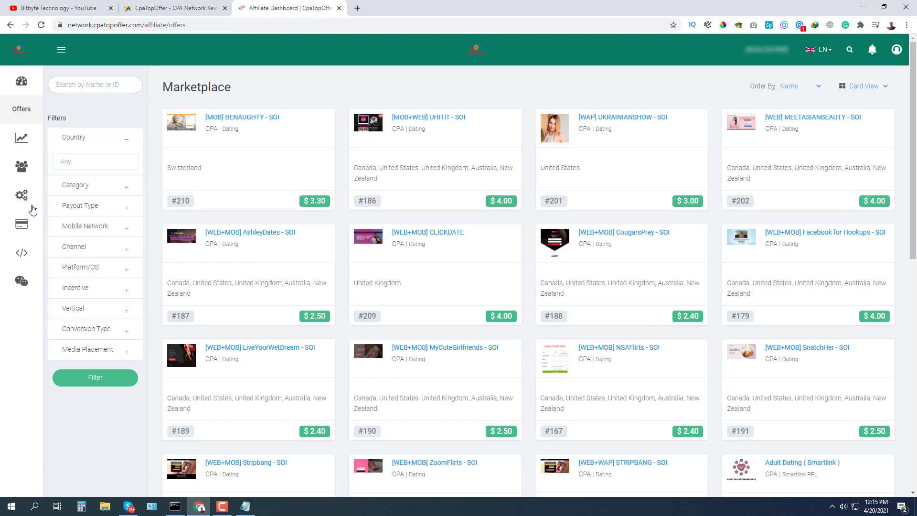
# - Filter the marketplace by the Dating category and look through the matching offers
pyautogui.click(78, 194)
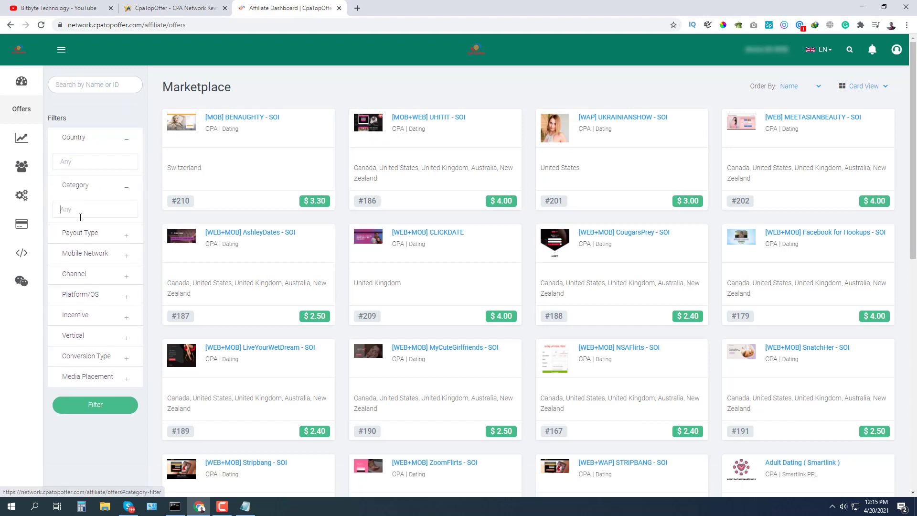
pyautogui.click(69, 209)
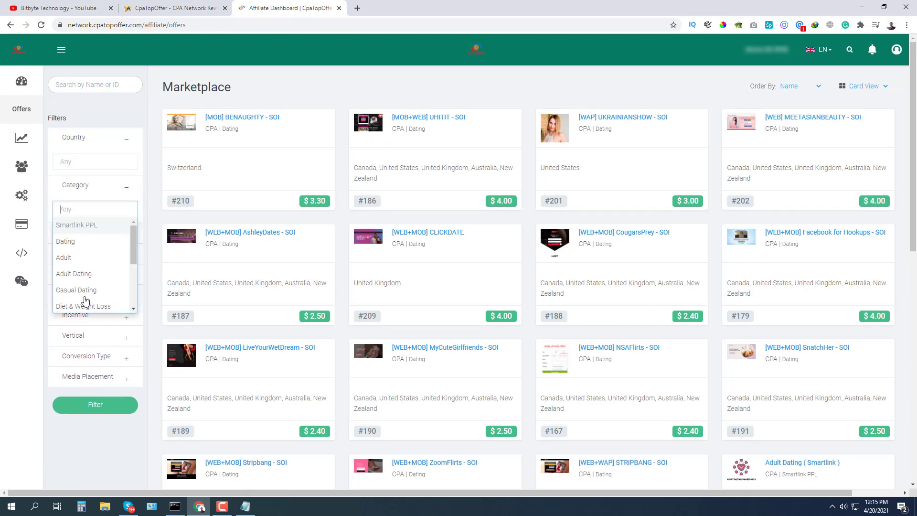
pyautogui.click(90, 249)
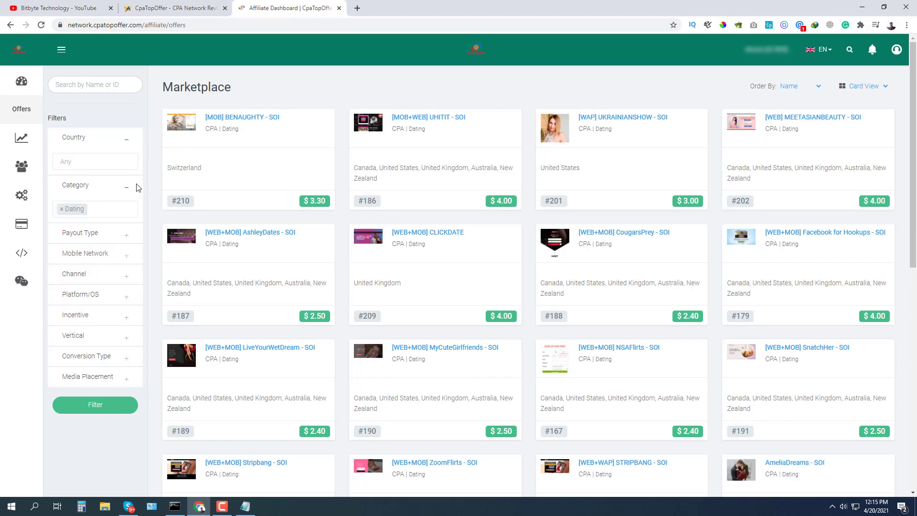
pyautogui.click(82, 409)
pyautogui.scroll(-5, 645, 320)
pyautogui.scroll(6, 467, 356)
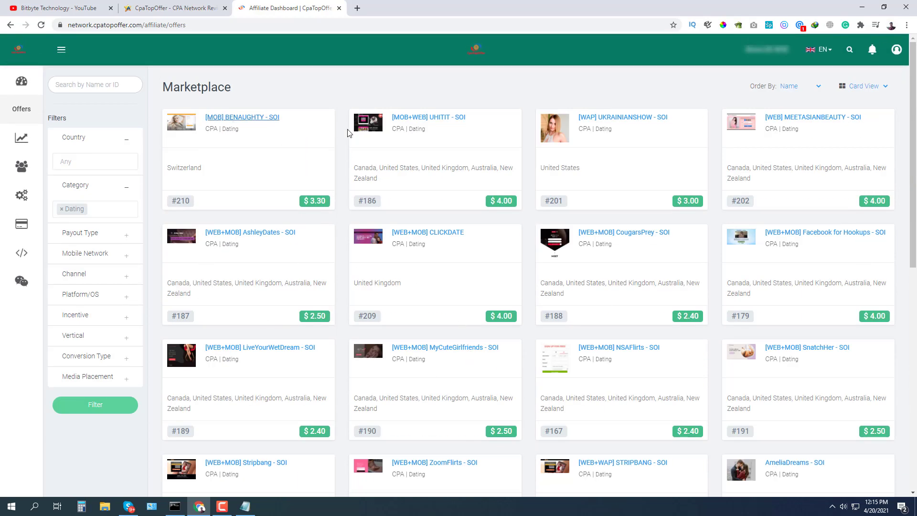
pyautogui.scroll(-2, 571, 287)
pyautogui.scroll(2, 257, 290)
pyautogui.scroll(1, 256, 290)
# - Replace the Dating category filter with the Cost per Conversion (CPA/CPI) payout type and view the matching offers
pyautogui.click(67, 211)
pyautogui.click(62, 208)
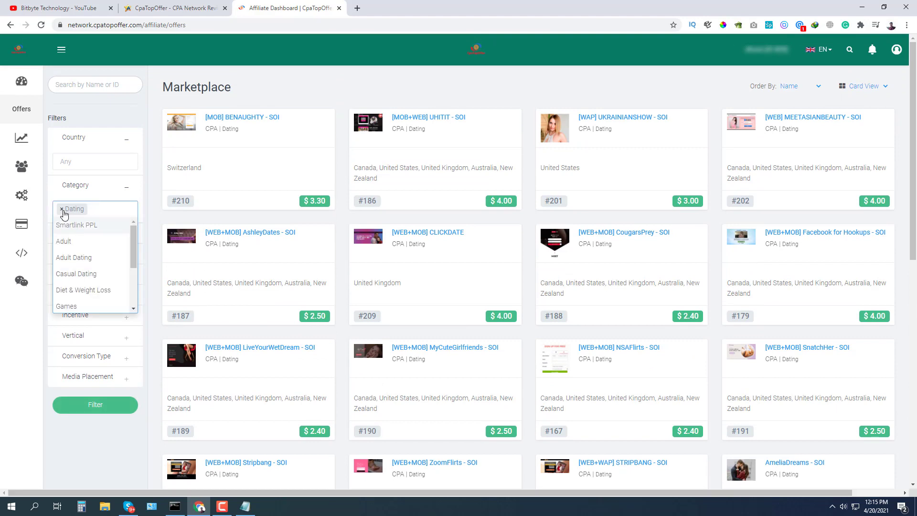
pyautogui.click(67, 210)
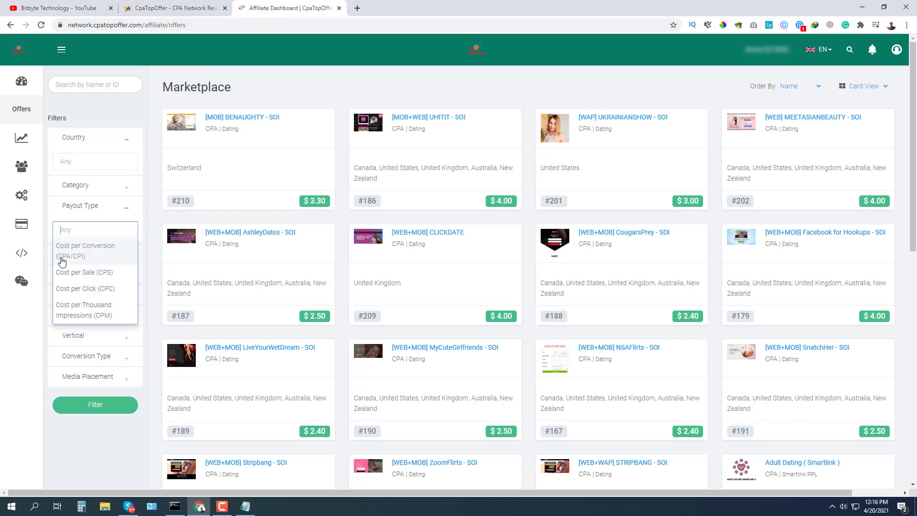
pyautogui.click(105, 254)
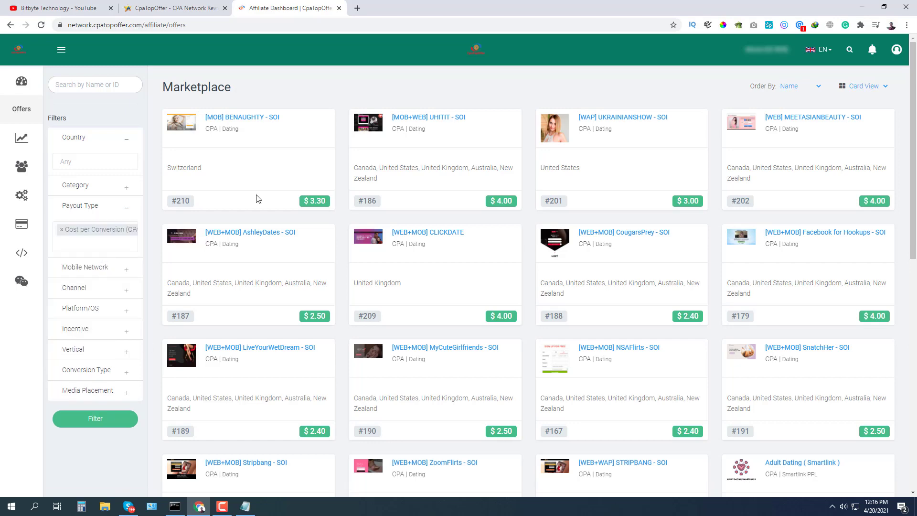
pyautogui.scroll(-10, 397, 236)
pyautogui.scroll(10, 397, 236)
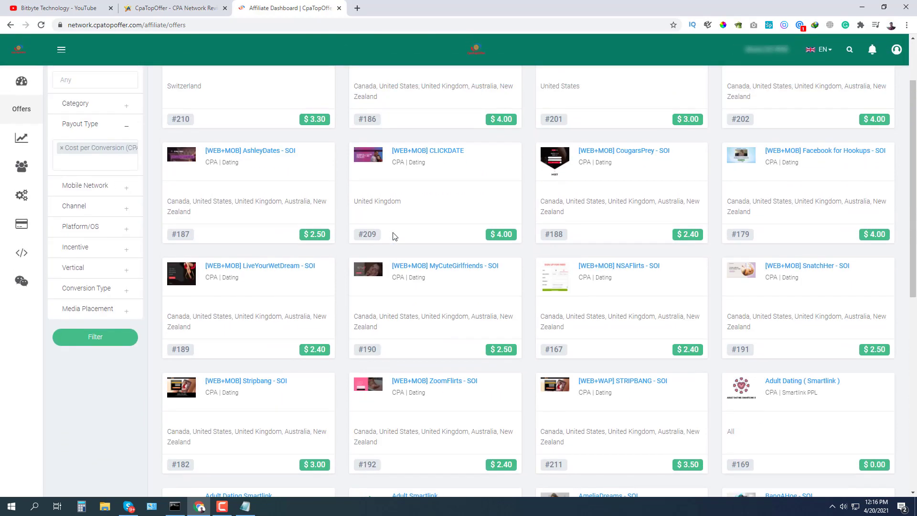
# - Expand the Mobile Network, Channel and Incentive filters and view the available incentive options
pyautogui.click(101, 273)
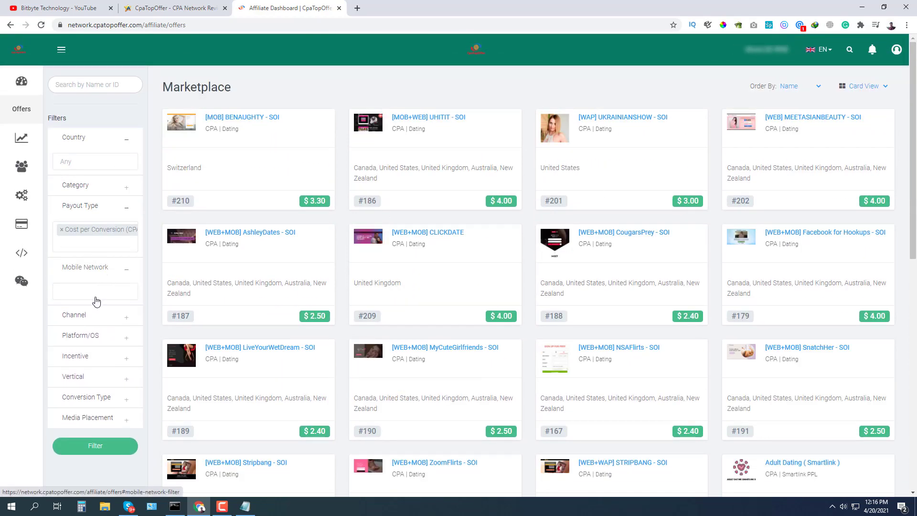
pyautogui.click(86, 316)
pyautogui.scroll(-3, 106, 332)
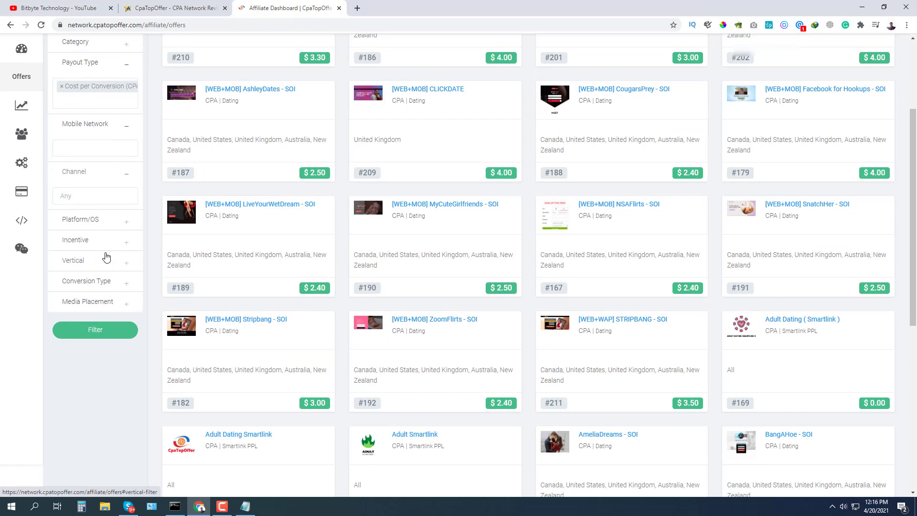
pyautogui.click(68, 242)
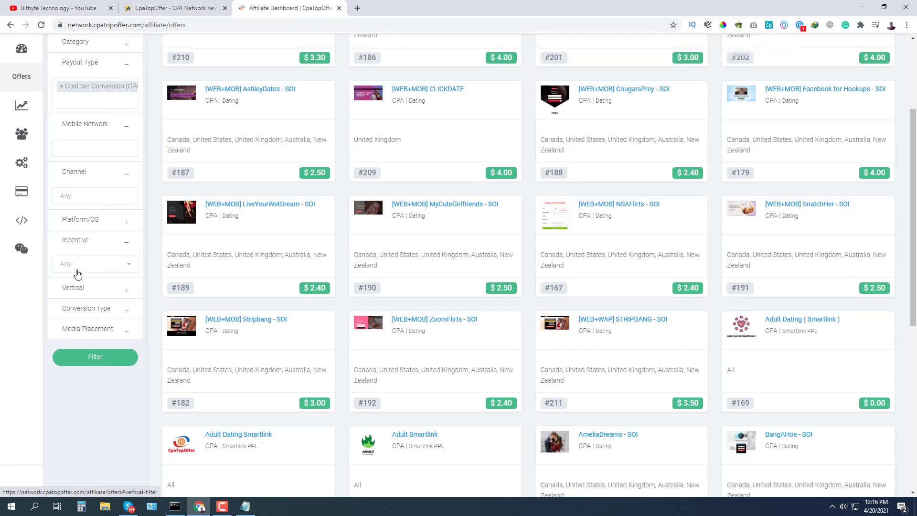
pyautogui.click(106, 265)
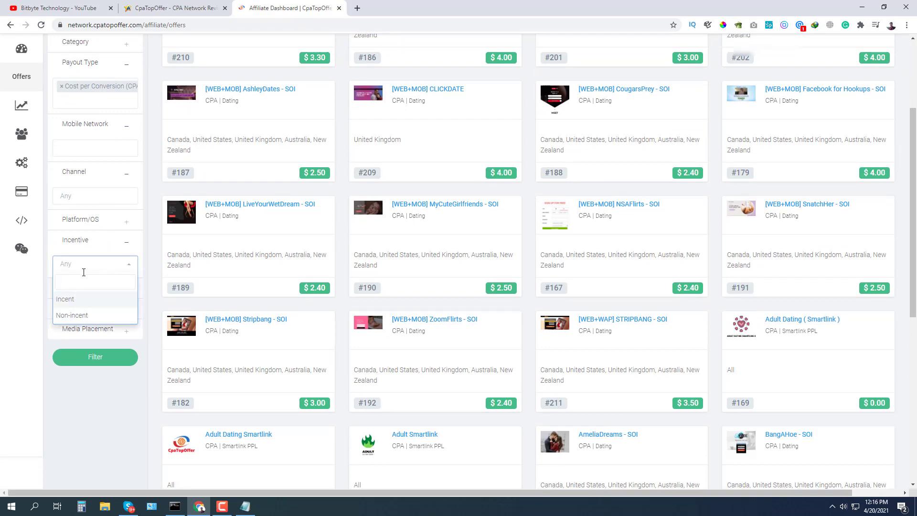
pyautogui.scroll(3, 119, 430)
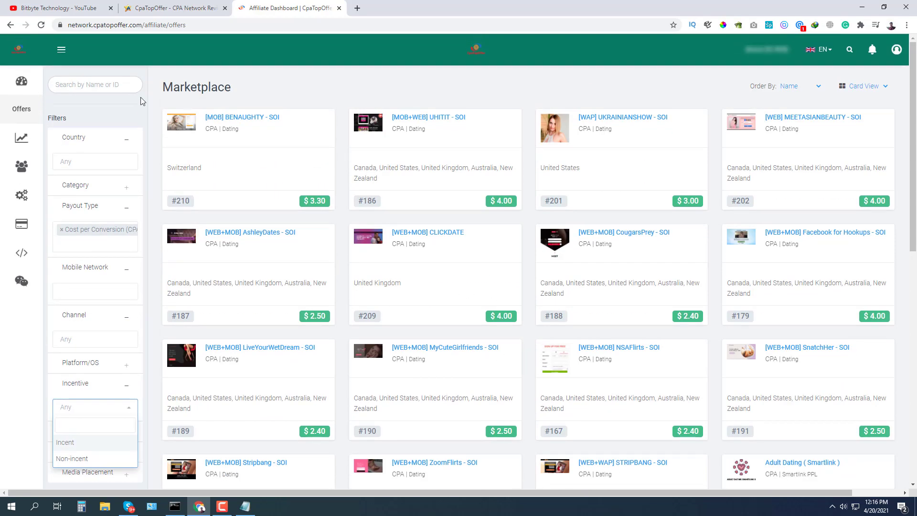
# - Open offer detail pages from the marketplace and request access to the [WEB+MOB] NSAFlirts - SOI offer
pyautogui.click(249, 122)
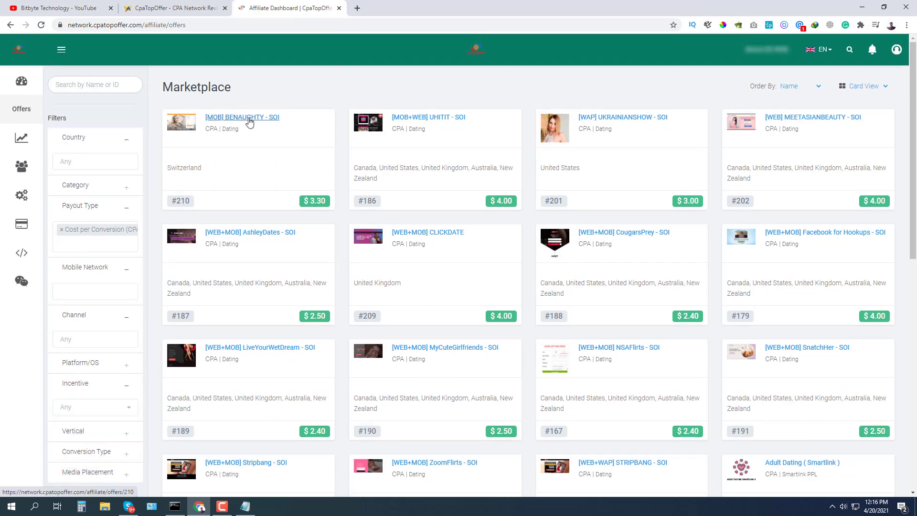
pyautogui.click(249, 122)
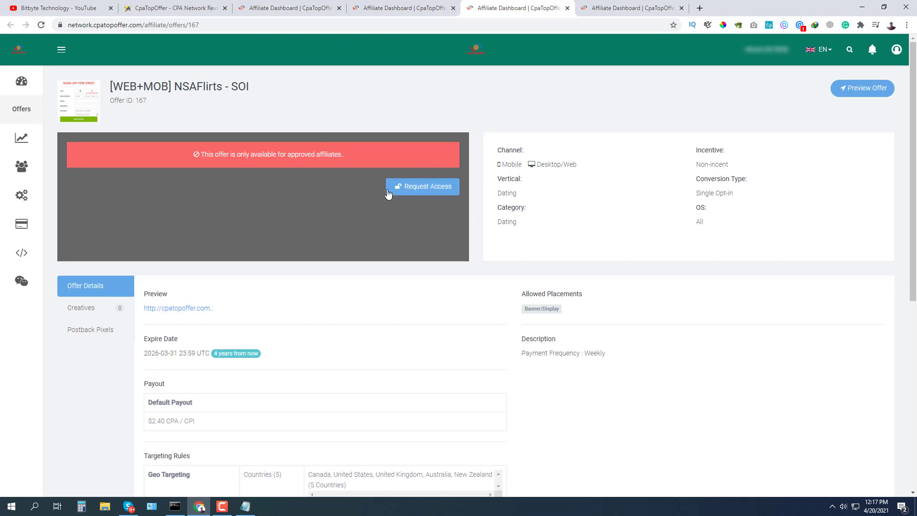
pyautogui.click(416, 190)
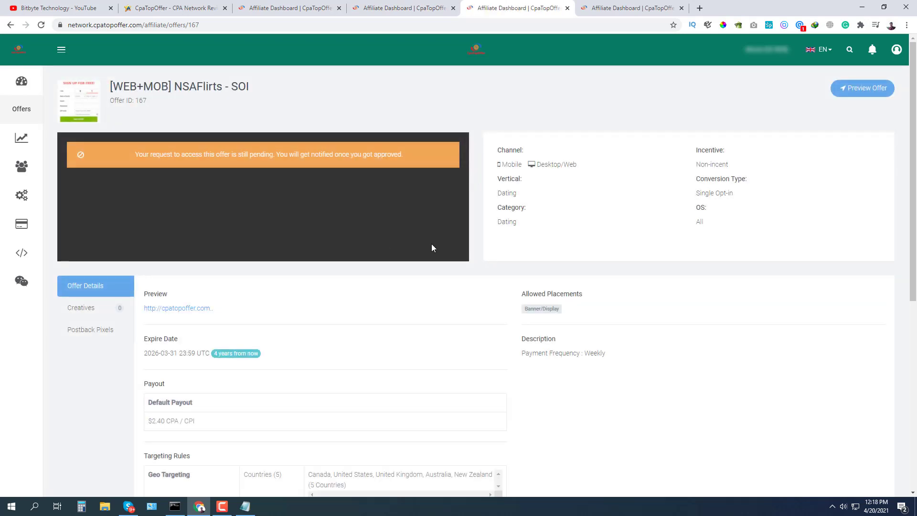
# - Review the NSAFlirts offer's default payout and its targeting rules, including the targeted countries
pyautogui.scroll(-4, 427, 243)
pyautogui.scroll(-3, 242, 241)
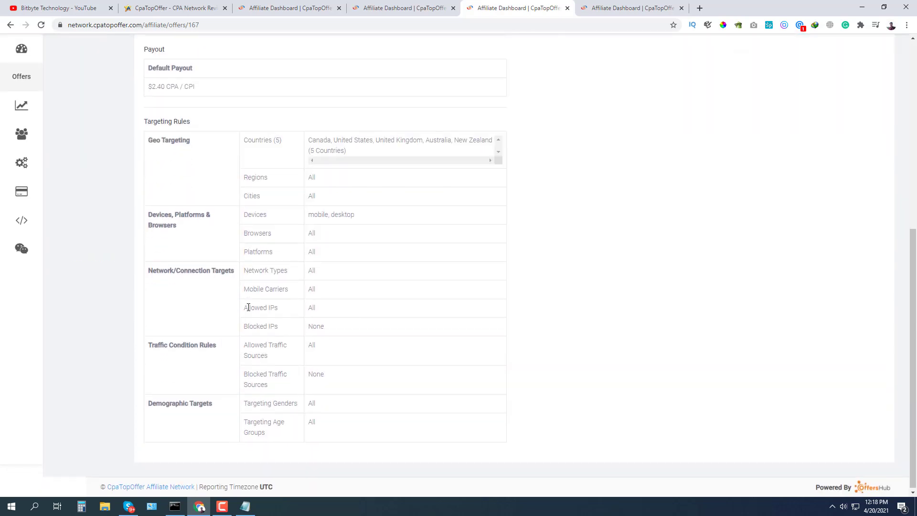
pyautogui.moveTo(147, 91); pyautogui.dragTo(172, 88)
pyautogui.tripleClick(323, 143)
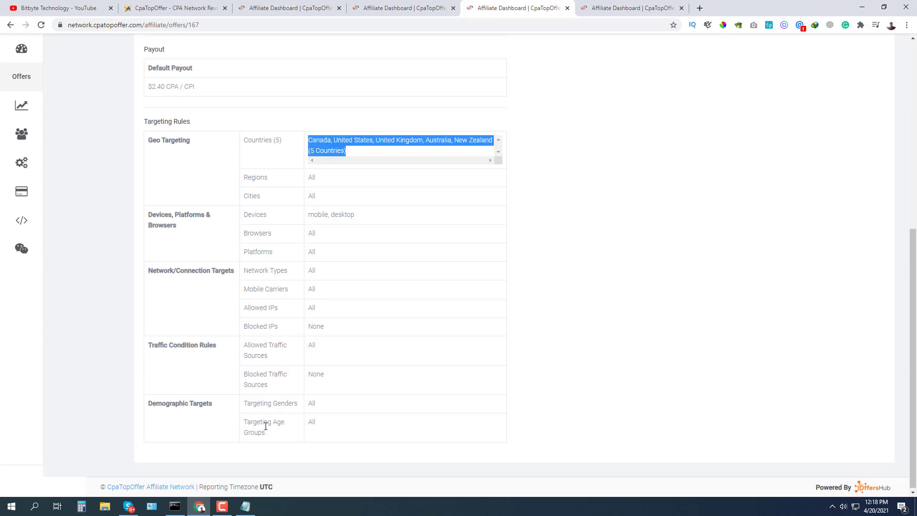
pyautogui.scroll(-1, 176, 347)
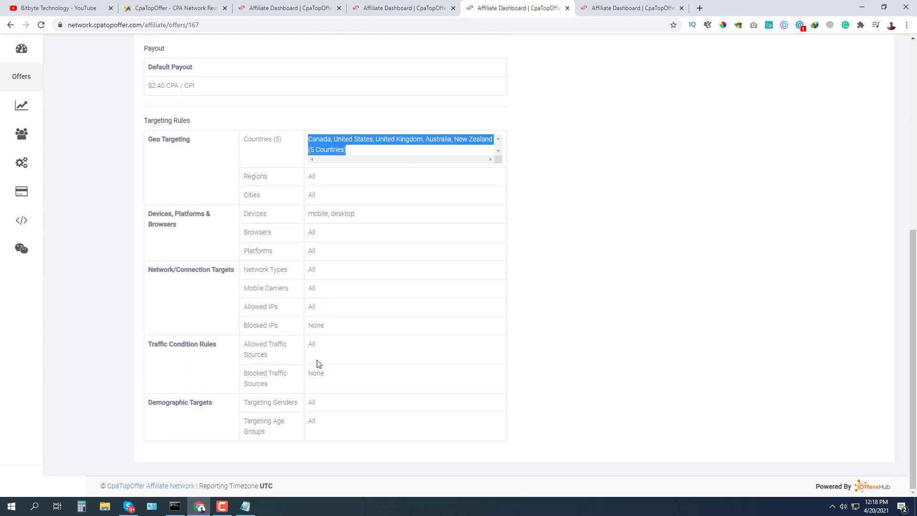
pyautogui.scroll(7, 351, 427)
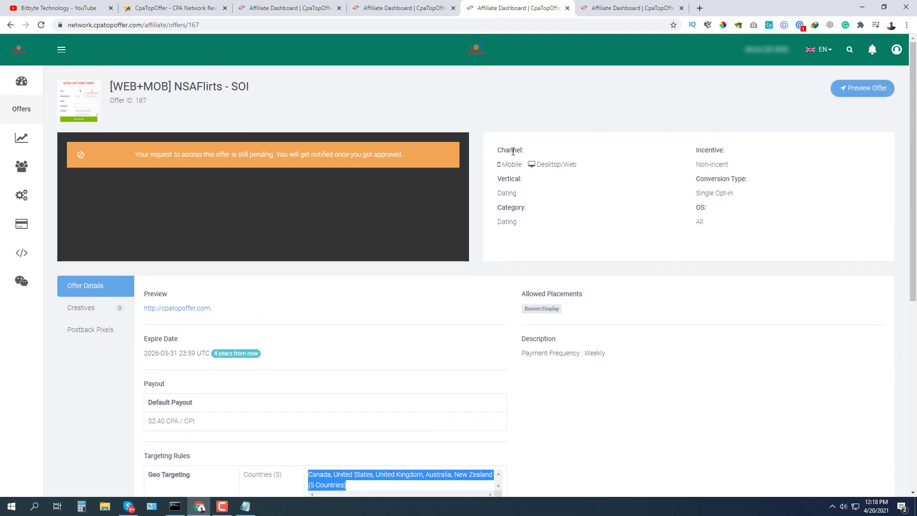
# - Check the NSAFlirts offer's channel, incentive and category details, and look over its targeting rules again
pyautogui.click(510, 165)
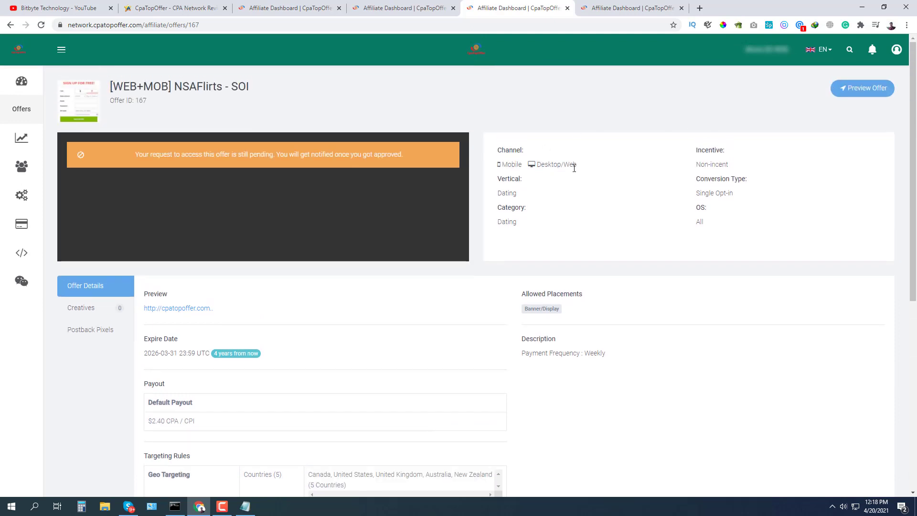
pyautogui.moveTo(715, 165); pyautogui.dragTo(696, 165)
pyautogui.moveTo(532, 224); pyautogui.dragTo(507, 222)
pyautogui.scroll(-1, 209, 415)
pyautogui.scroll(-5, 208, 415)
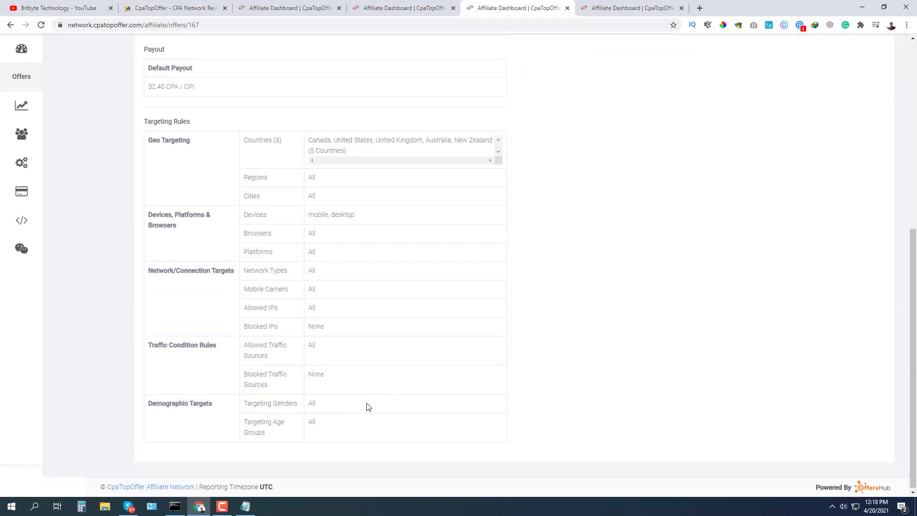
pyautogui.scroll(7, 377, 403)
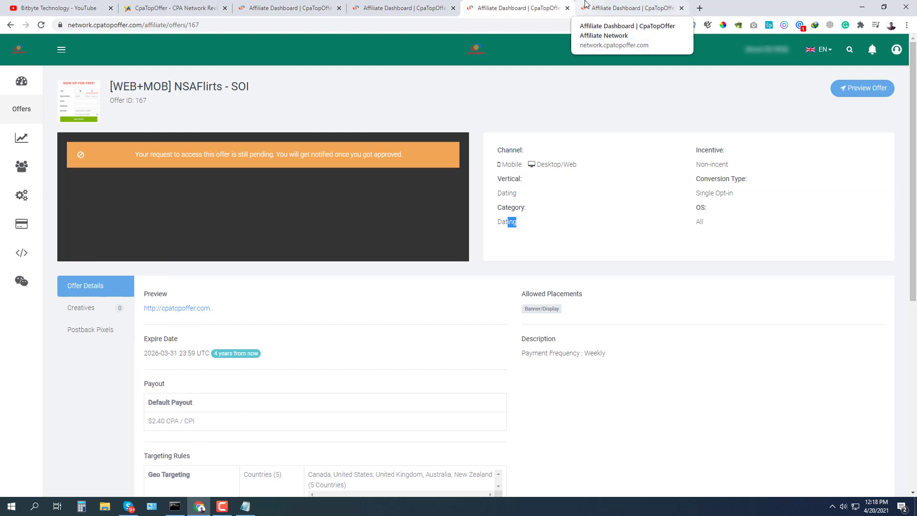
# - Switch to the [MOB+WEB] UHITIT - SOI offer and review its click tracking URL, payout and targeting rules
pyautogui.click(586, 4)
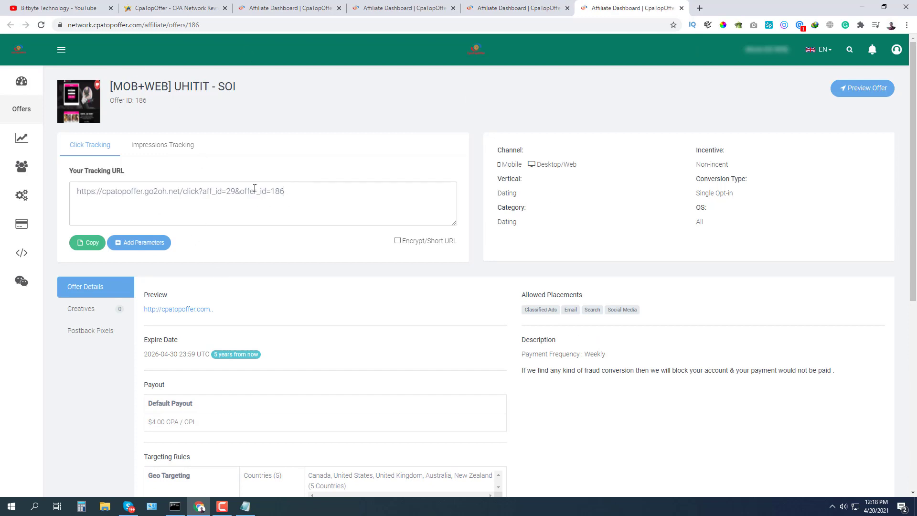
pyautogui.tripleClick(279, 191)
pyautogui.click(243, 193)
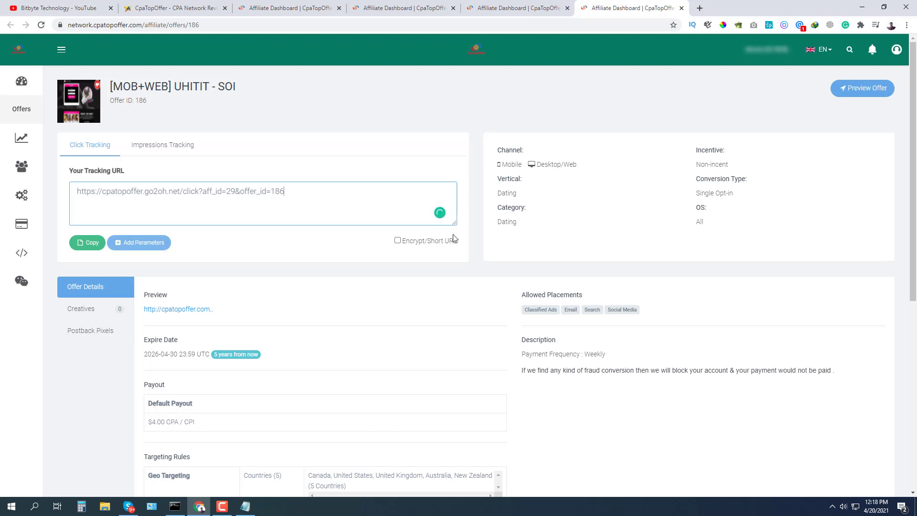
pyautogui.scroll(-3, 363, 260)
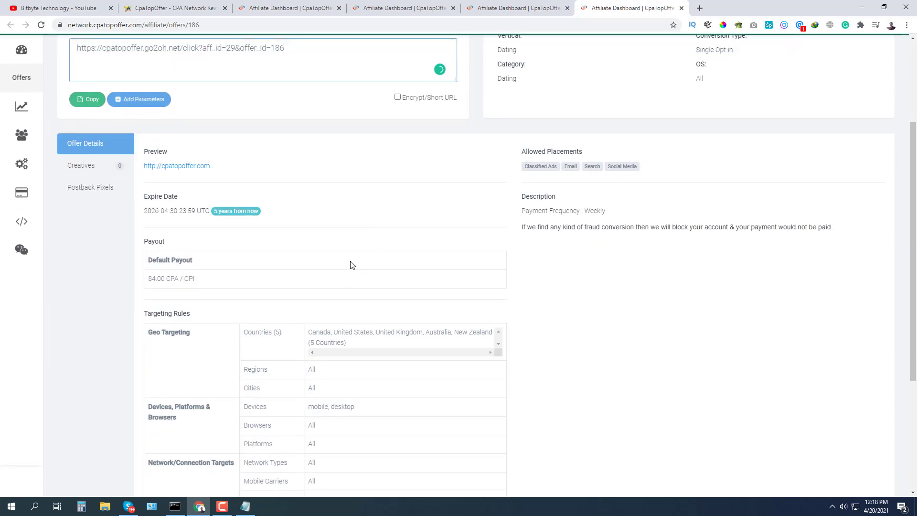
pyautogui.scroll(-4, 348, 255)
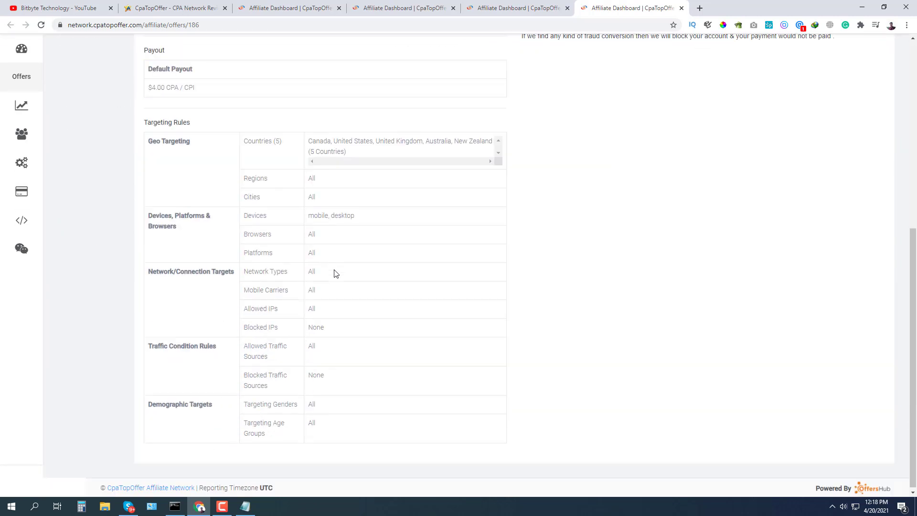
pyautogui.scroll(7, 335, 273)
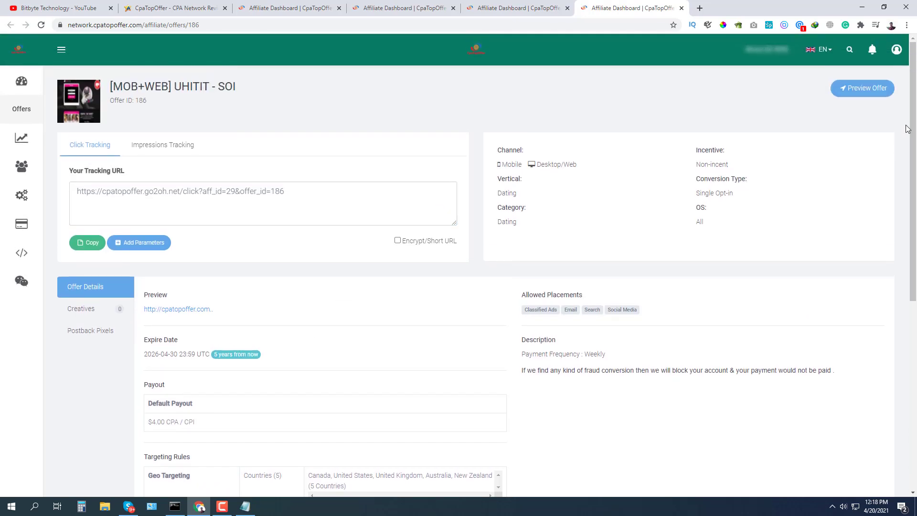
# - Preview the UHITIT offer and look through it, and show the offer's impressions tracking code
pyautogui.click(854, 95)
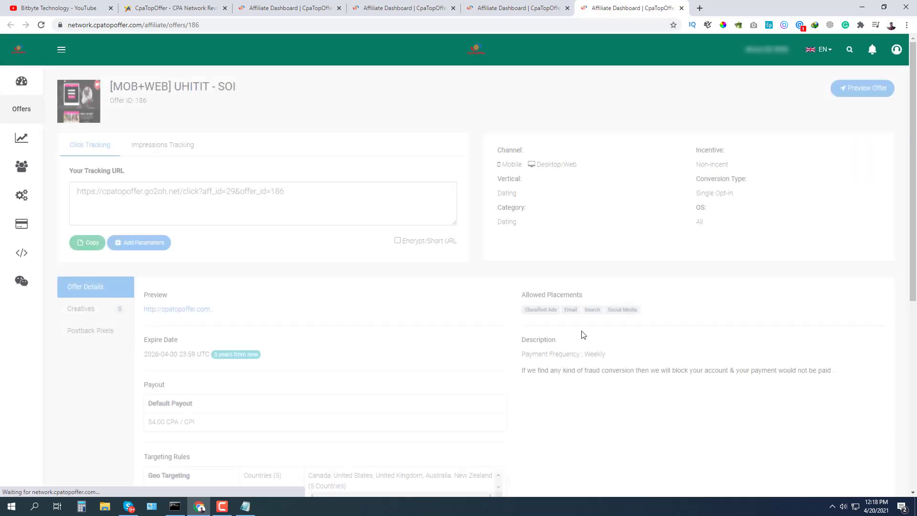
pyautogui.scroll(-5, 512, 334)
pyautogui.scroll(-2, 512, 334)
pyautogui.scroll(8, 427, 348)
pyautogui.moveTo(42, 134)
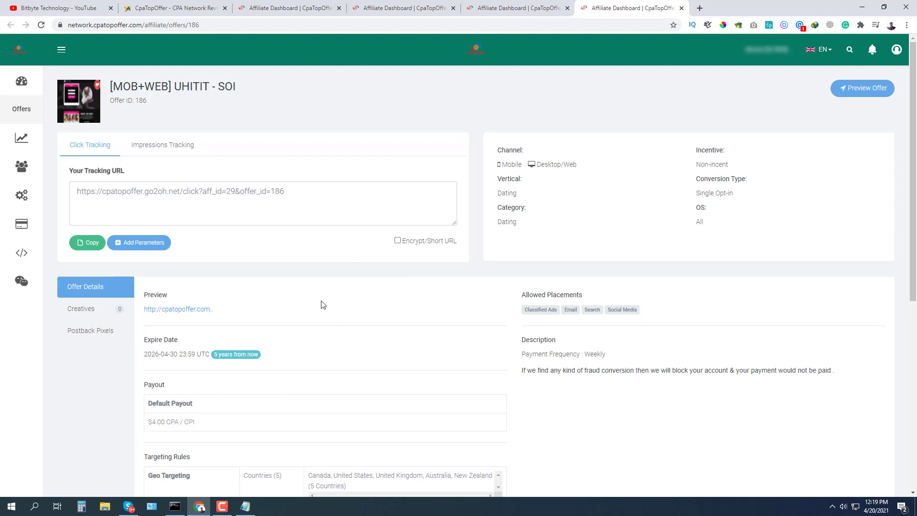
pyautogui.click(164, 153)
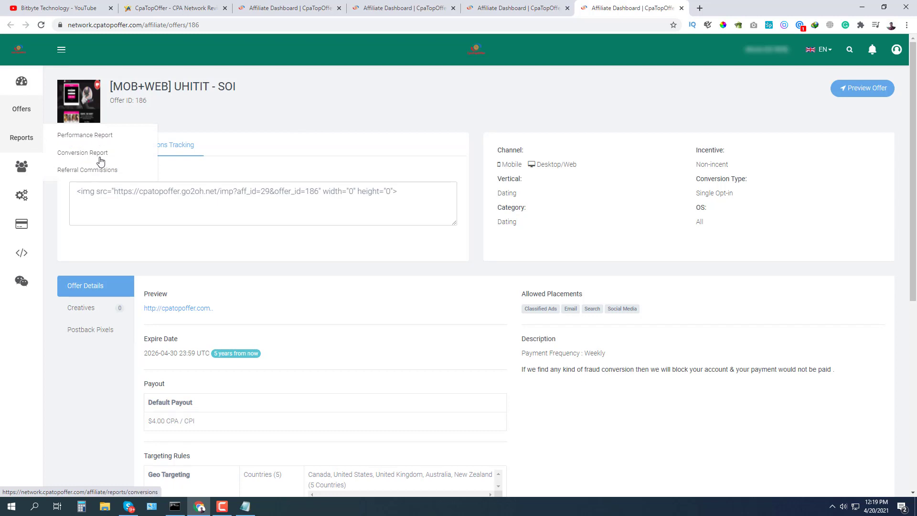
# - Open the Performance Report and set its date range to Last Month
pyautogui.click(109, 140)
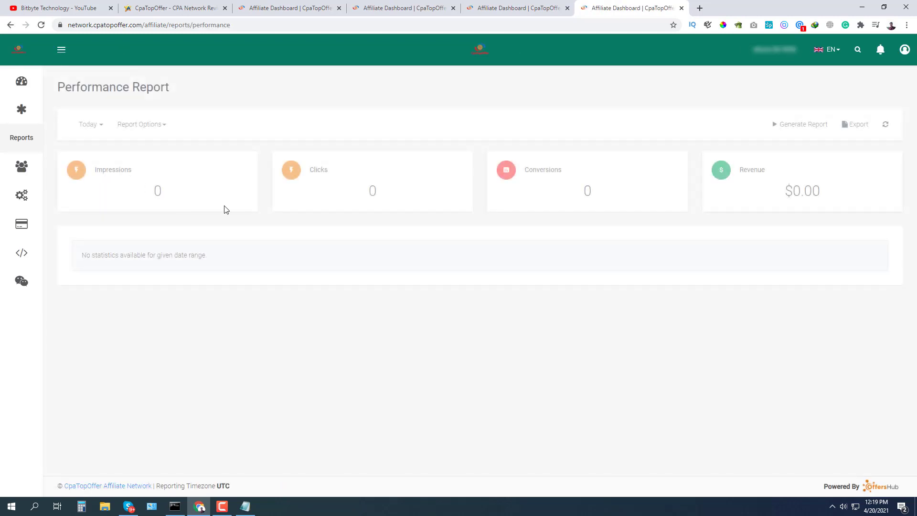
pyautogui.click(151, 135)
pyautogui.click(98, 126)
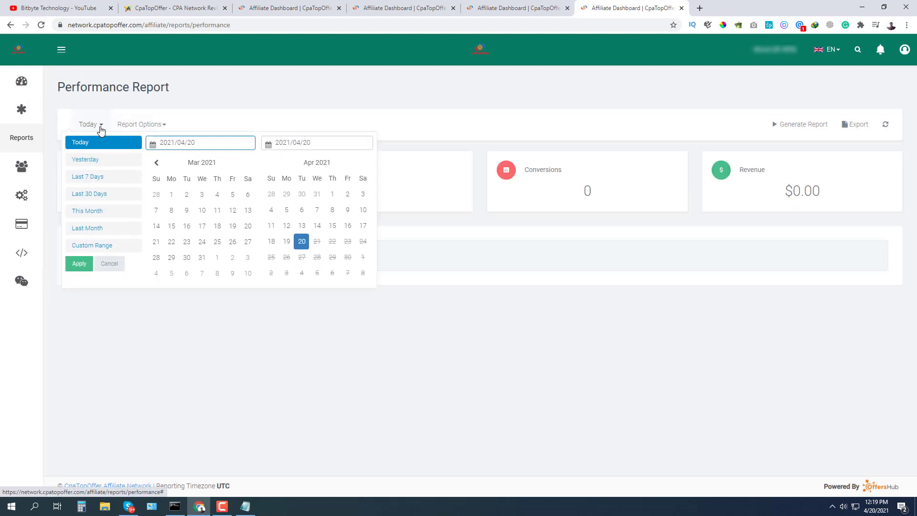
pyautogui.click(116, 239)
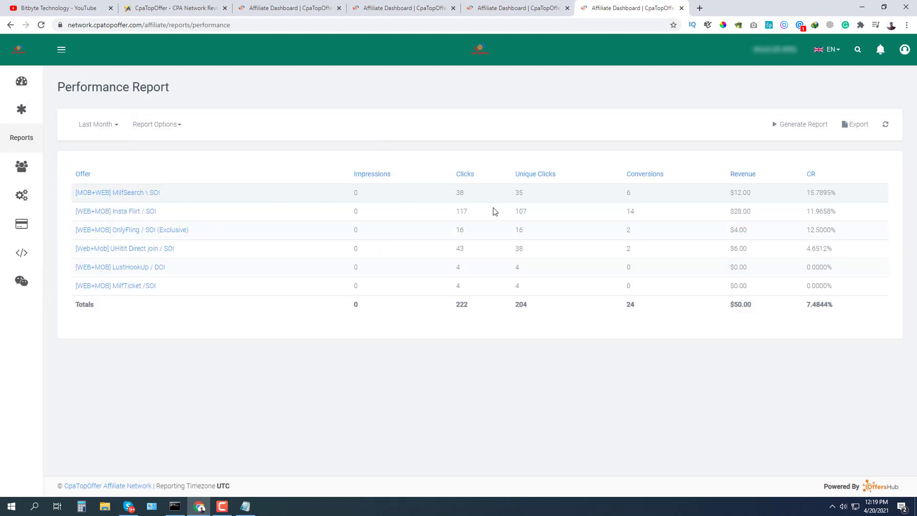
# - Examine the clicks, CR, revenue and conversions of the MilfSearch offer in the Performance Report
pyautogui.doubleClick(454, 193)
pyautogui.doubleClick(839, 197)
pyautogui.doubleClick(740, 193)
pyautogui.doubleClick(629, 193)
# - Add the Offer ID, Smart Group, Country and Category data fields to the Performance Report and generate it
pyautogui.click(164, 135)
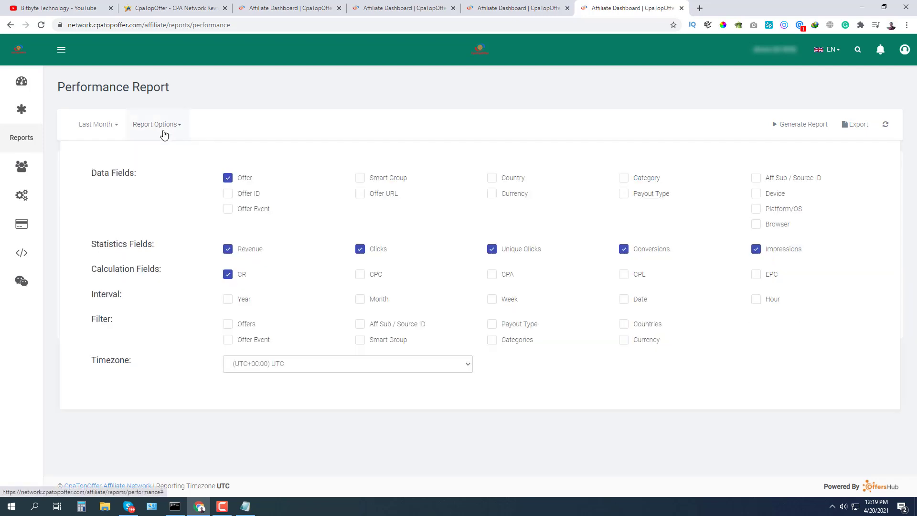
pyautogui.click(228, 195)
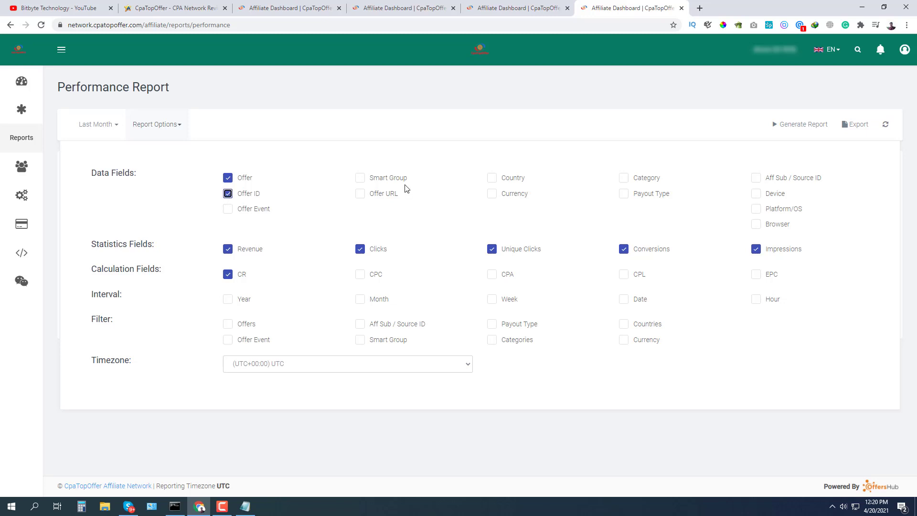
pyautogui.click(393, 180)
pyautogui.click(514, 179)
pyautogui.click(633, 182)
pyautogui.click(796, 127)
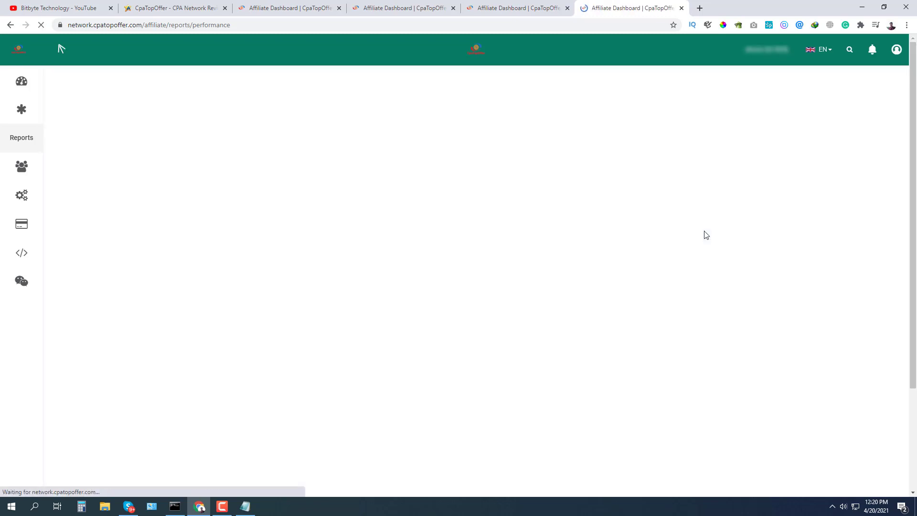
pyautogui.scroll(-3, 301, 333)
pyautogui.scroll(3, 458, 225)
pyautogui.scroll(-5, 611, 411)
pyautogui.scroll(5, 573, 382)
pyautogui.scroll(-5, 430, 382)
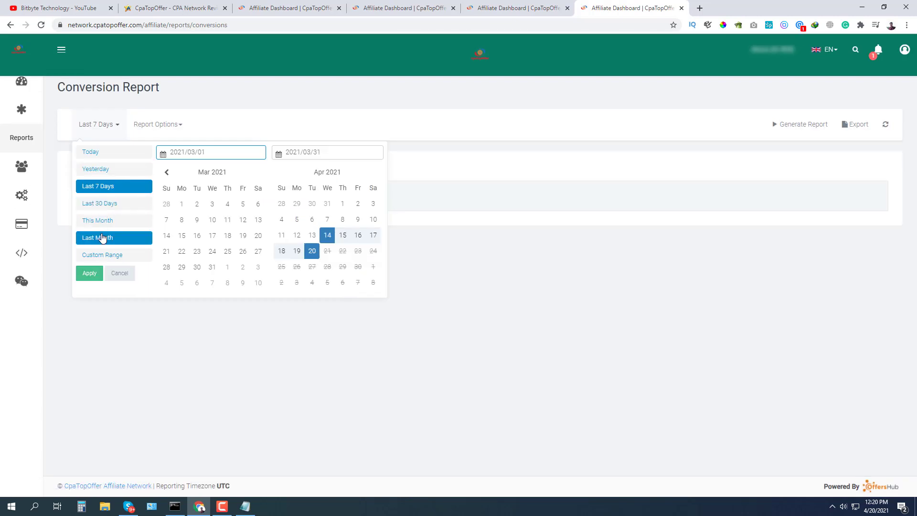
# - Set the Conversion Report to Last Month, add the Affiliate Sub ID 2 to 5 columns and generate it
pyautogui.click(102, 248)
pyautogui.click(173, 133)
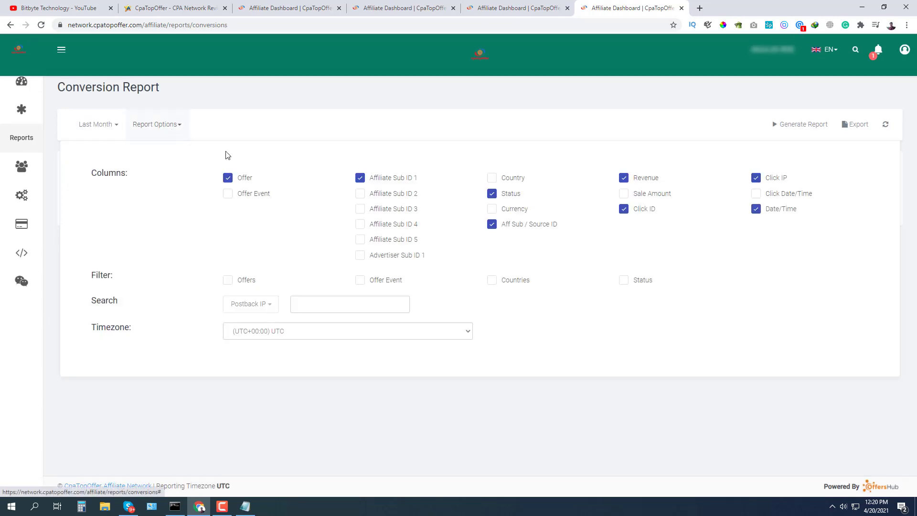
pyautogui.click(381, 194)
pyautogui.click(381, 211)
pyautogui.click(381, 224)
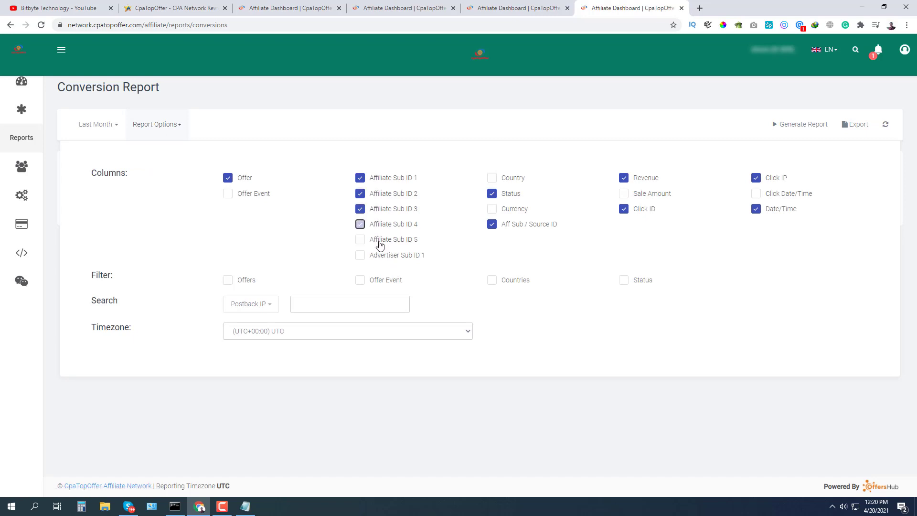
pyautogui.click(383, 240)
pyautogui.click(822, 126)
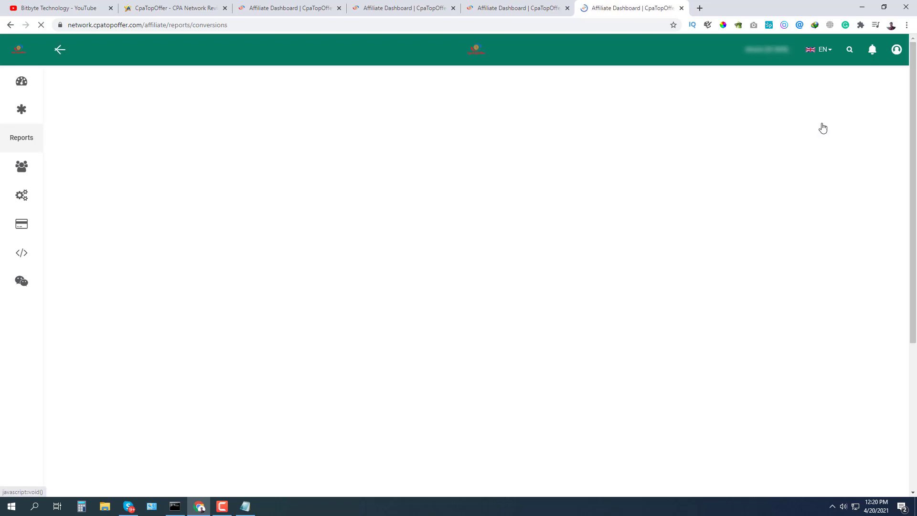
# - Examine the listed conversions with their Aff Sub / Source ID and Affiliate Sub ID columns
pyautogui.scroll(-5, 535, 392)
pyautogui.scroll(5, 535, 393)
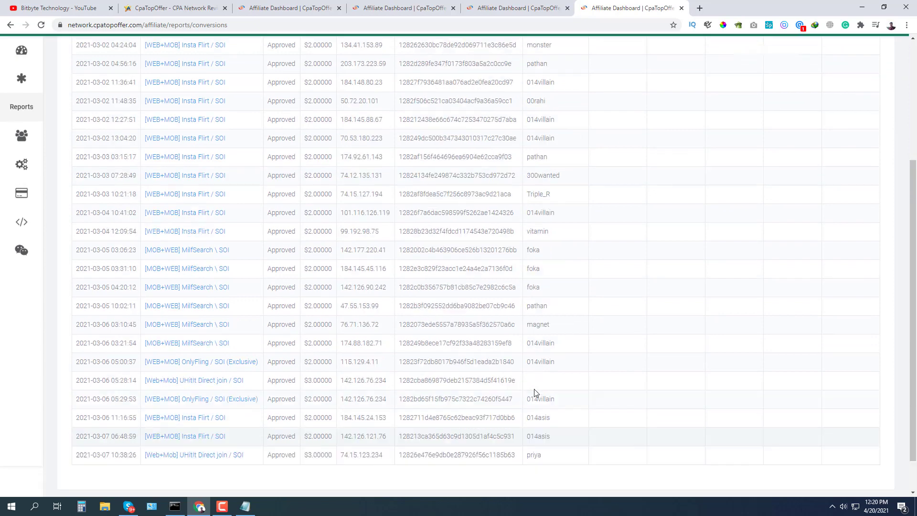
pyautogui.moveTo(603, 190); pyautogui.dragTo(573, 415)
pyautogui.click(630, 196)
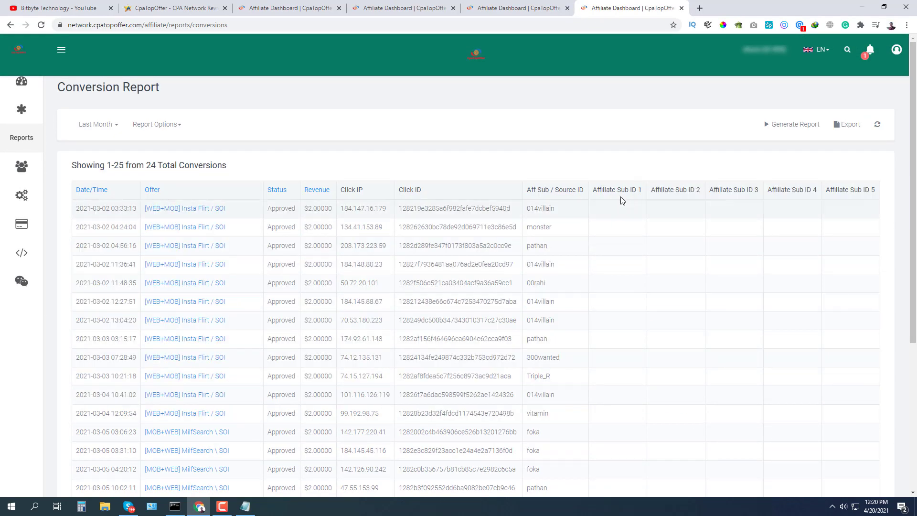
# - Review the Affiliate Sub ID columns and the status and revenue of the conversions in the Conversion Report
pyautogui.moveTo(606, 189); pyautogui.dragTo(751, 334)
pyautogui.click(323, 198)
pyautogui.scroll(-1, 276, 196)
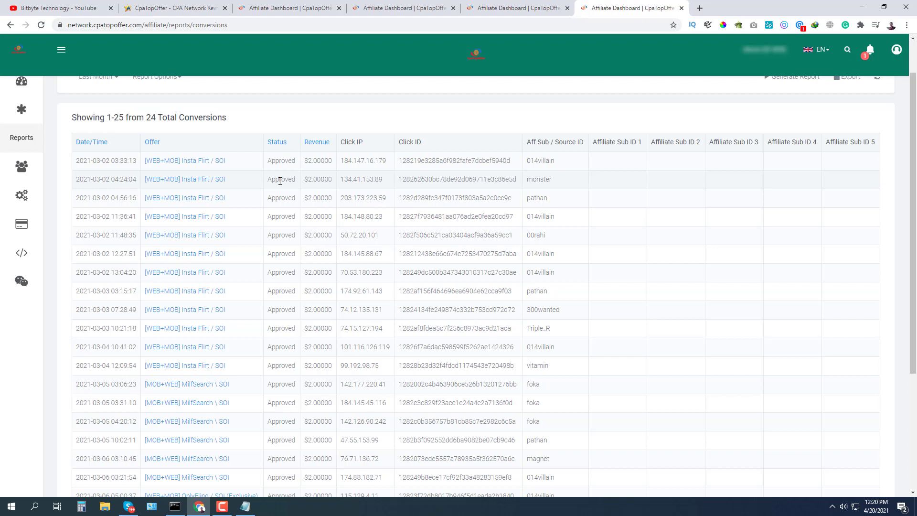
# - Open the Account Billing page and examine the amounts and payment status of the listed invoices
pyautogui.click(39, 238)
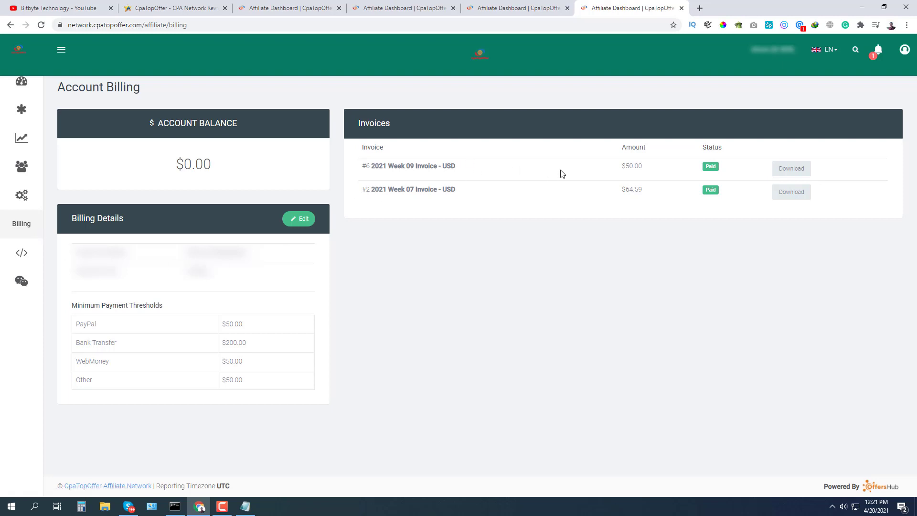
pyautogui.doubleClick(633, 190)
pyautogui.click(702, 195)
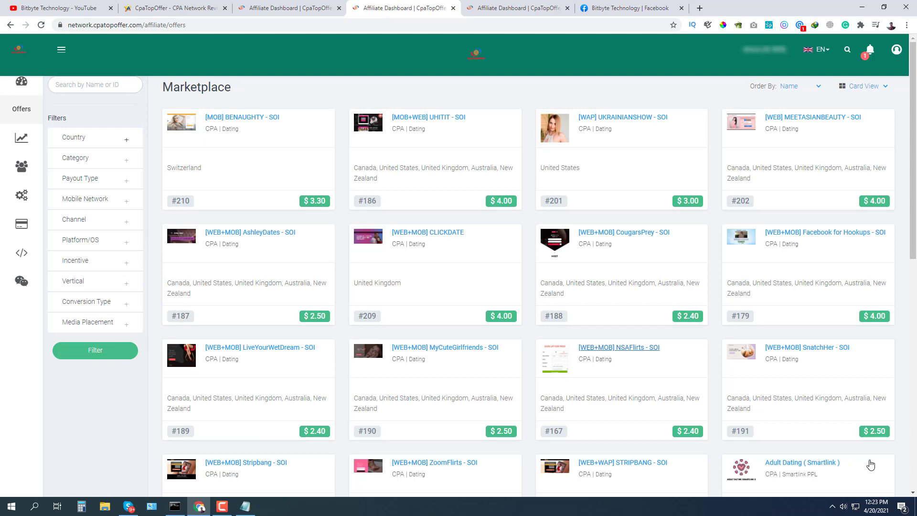
# - Switch to the Bitbyte Technology Facebook group and look over its discussion page and announcements
pyautogui.click(672, 11)
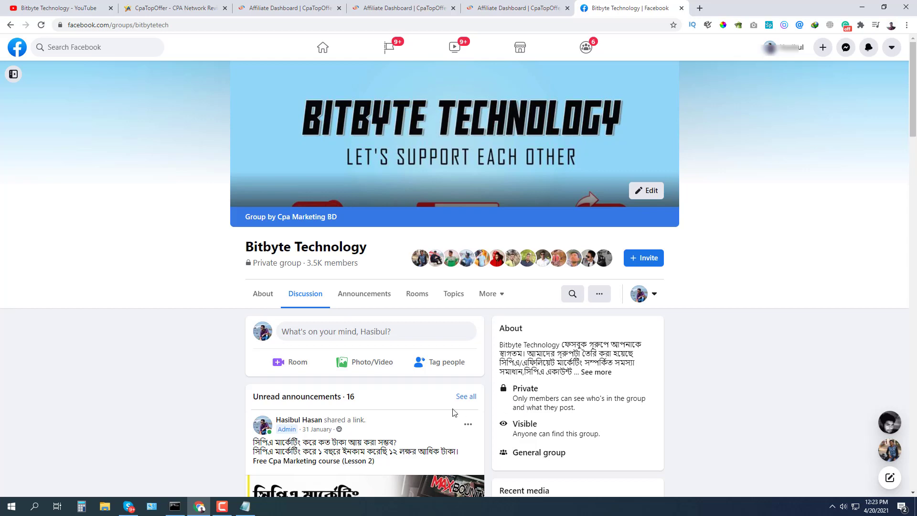
pyautogui.scroll(-3, 382, 391)
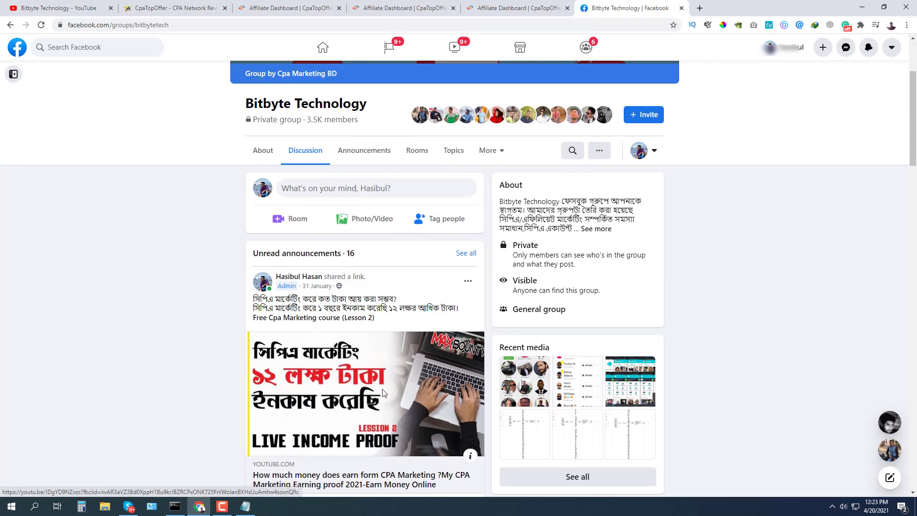
pyautogui.scroll(2, 383, 393)
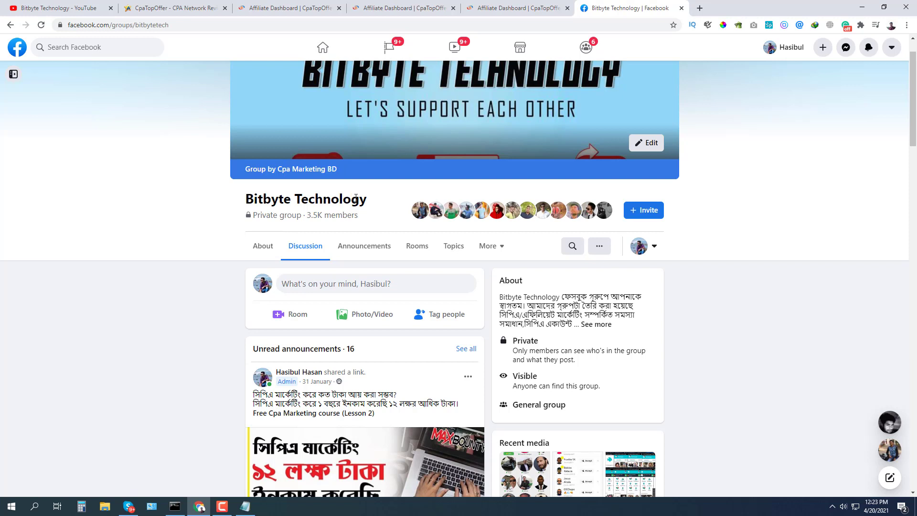